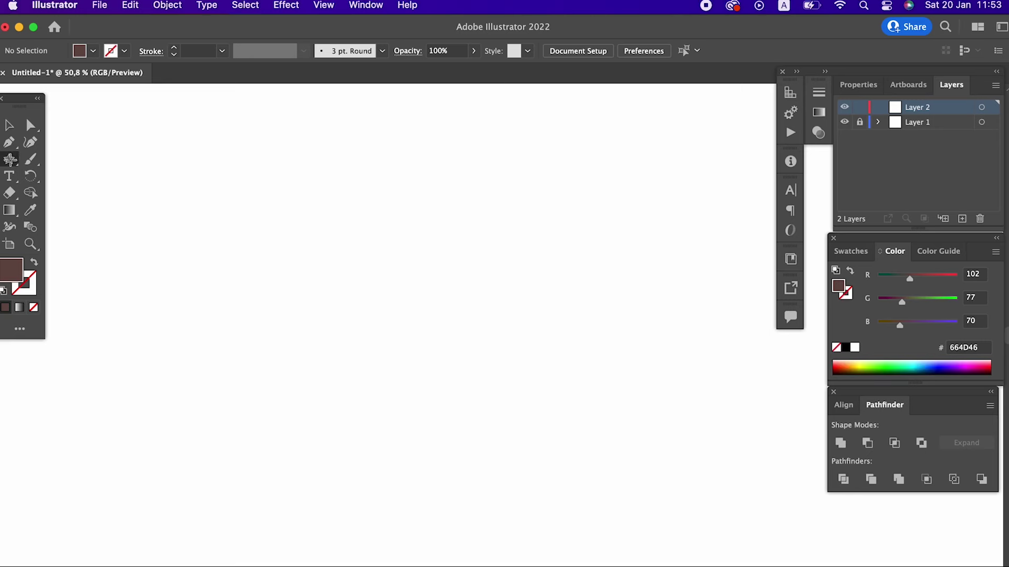
Create a 40-point star with radii of 14 px and 15 px
click(377, 213)
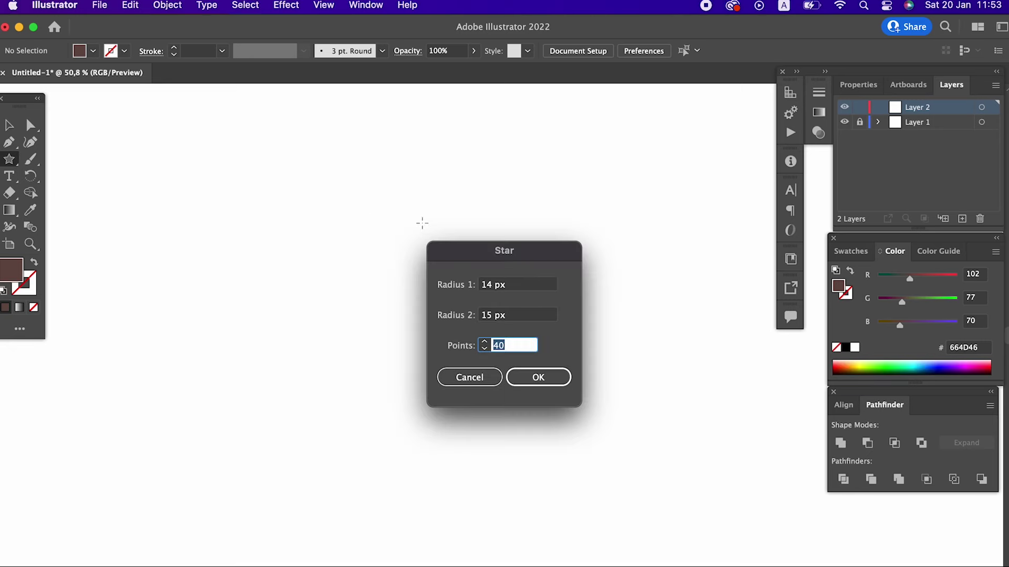
key(Tab)
click(463, 275)
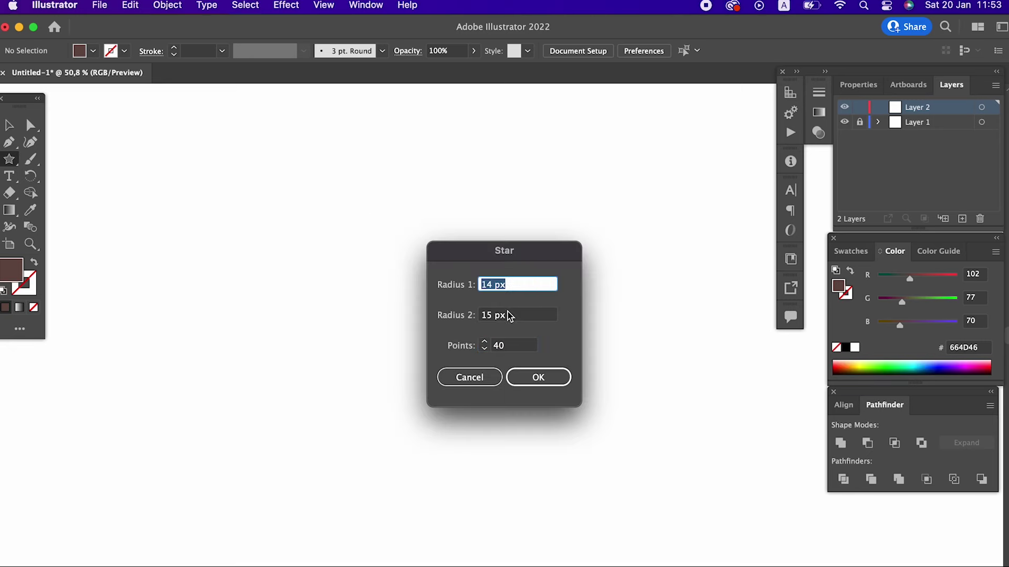
click(528, 318)
triple_click(517, 316)
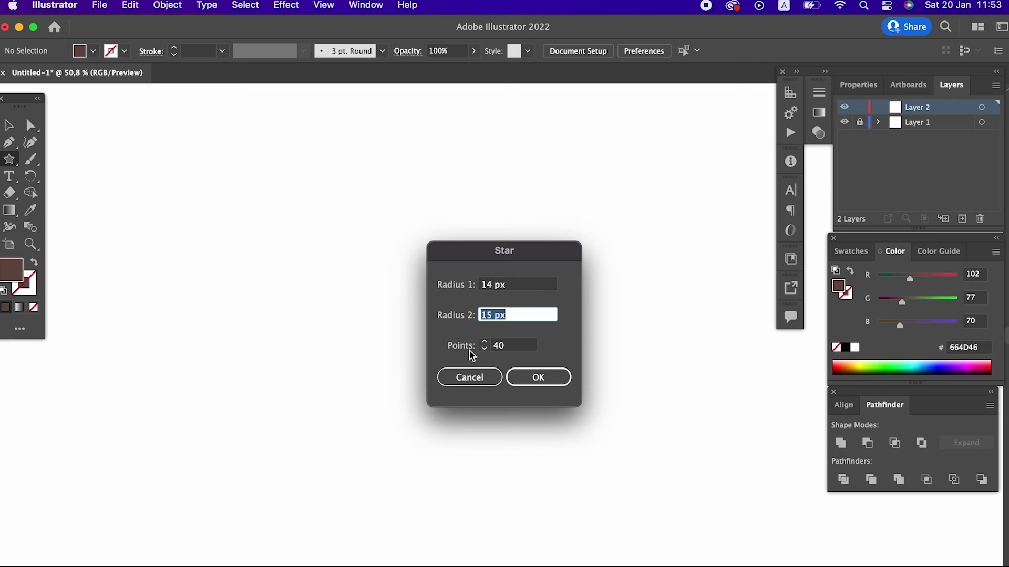
click(514, 350)
click(548, 380)
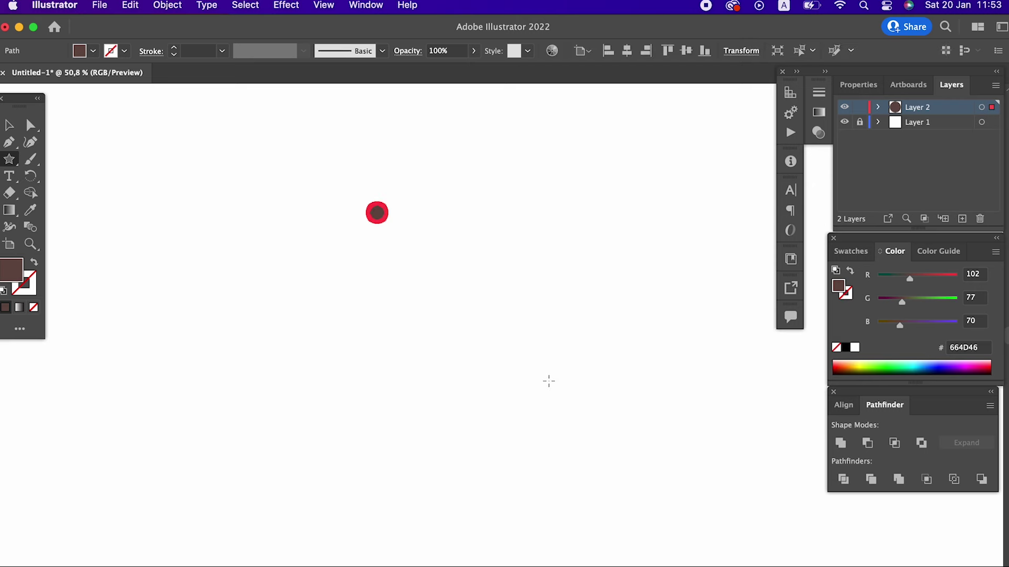
Scale the star up to a large size and centre it on the artboard
drag(389, 222, 636, 472)
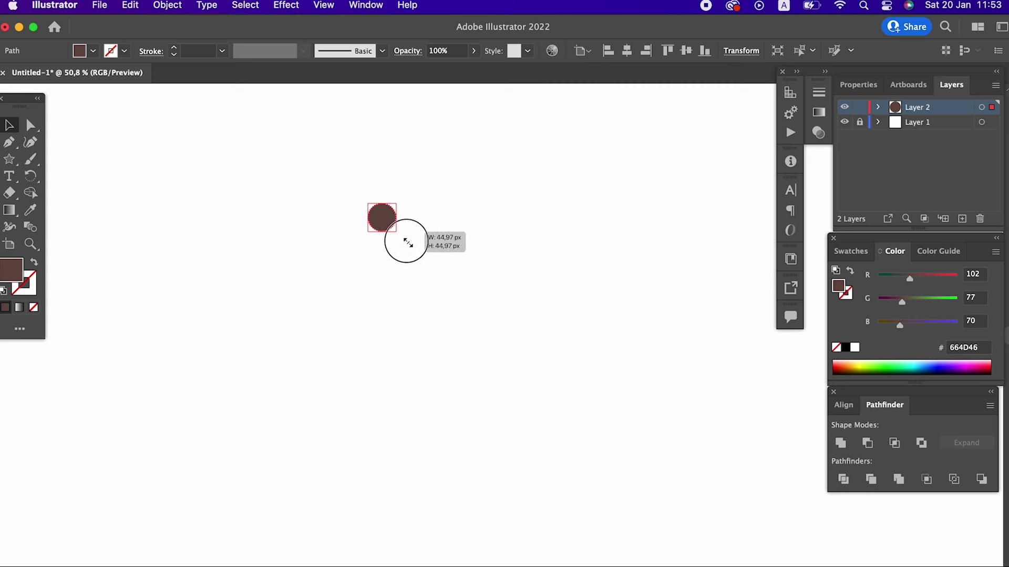
click(666, 464)
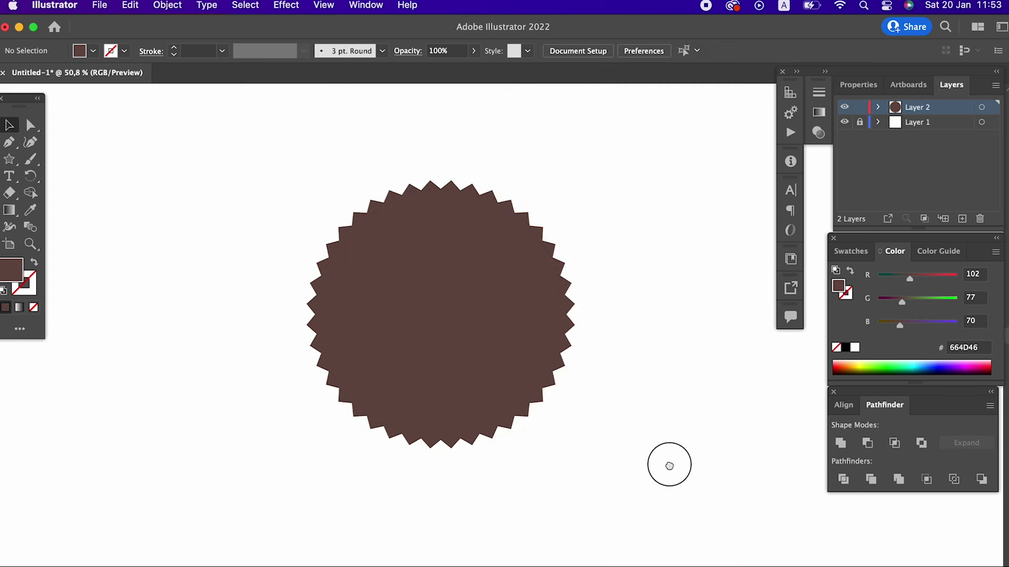
scroll(666, 464, right, 5)
scroll(666, 463, down, 2)
click(501, 207)
click(626, 54)
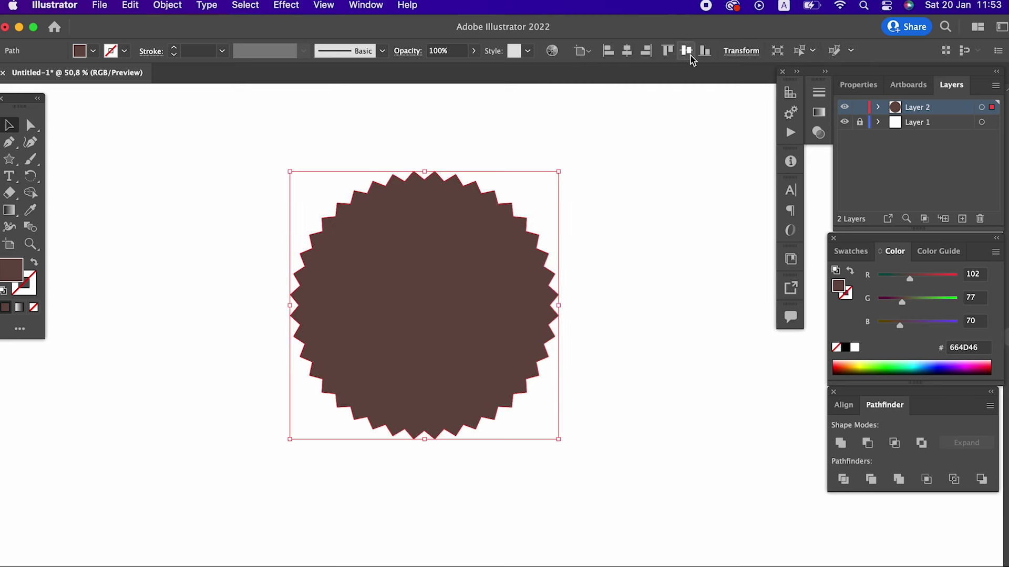
click(685, 50)
click(667, 348)
scroll(603, 318, down, 3)
scroll(603, 318, right, 3)
Round all the star's points with live corners into a scalloped wafer edge
click(416, 278)
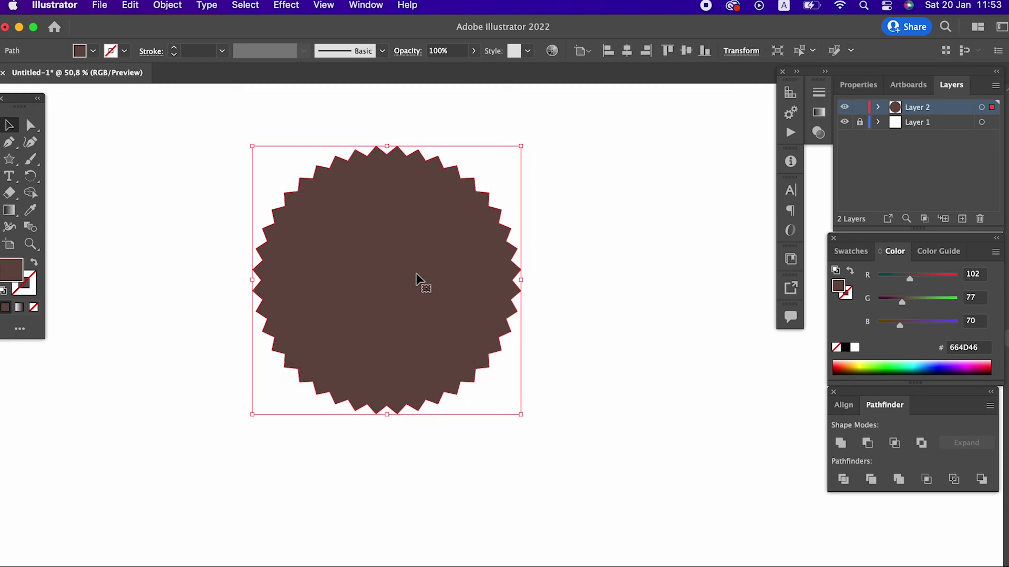
click(32, 125)
drag(326, 180, 350, 232)
click(10, 126)
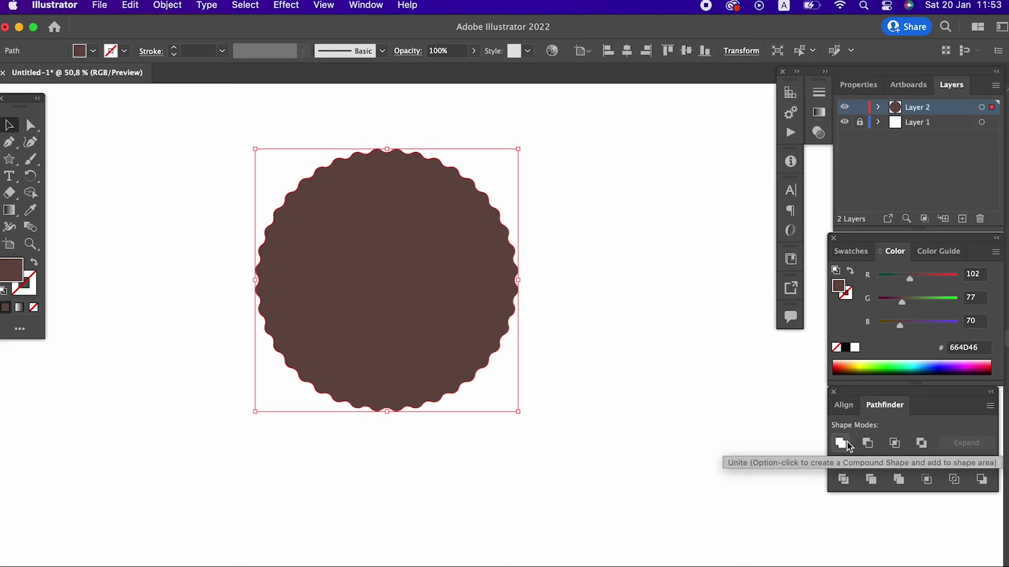
click(617, 288)
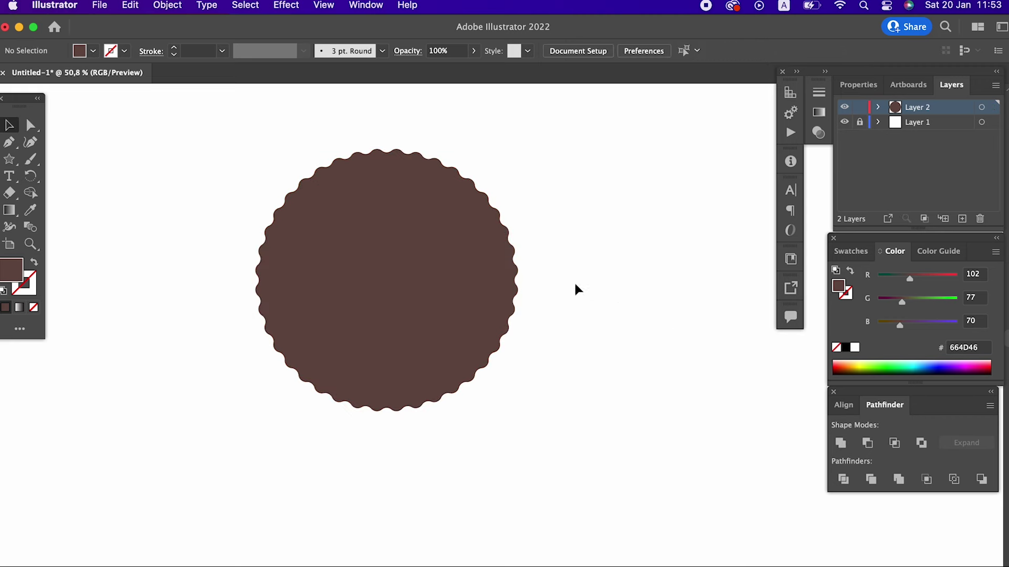
click(9, 159)
Create a 30-point star and enlarge it to about 240 px
click(365, 247)
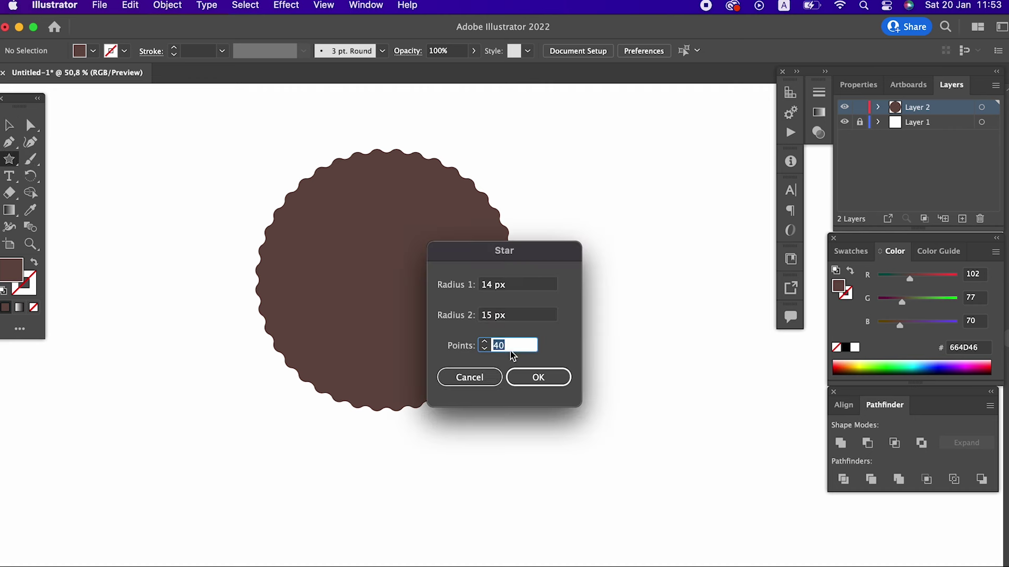
click(531, 377)
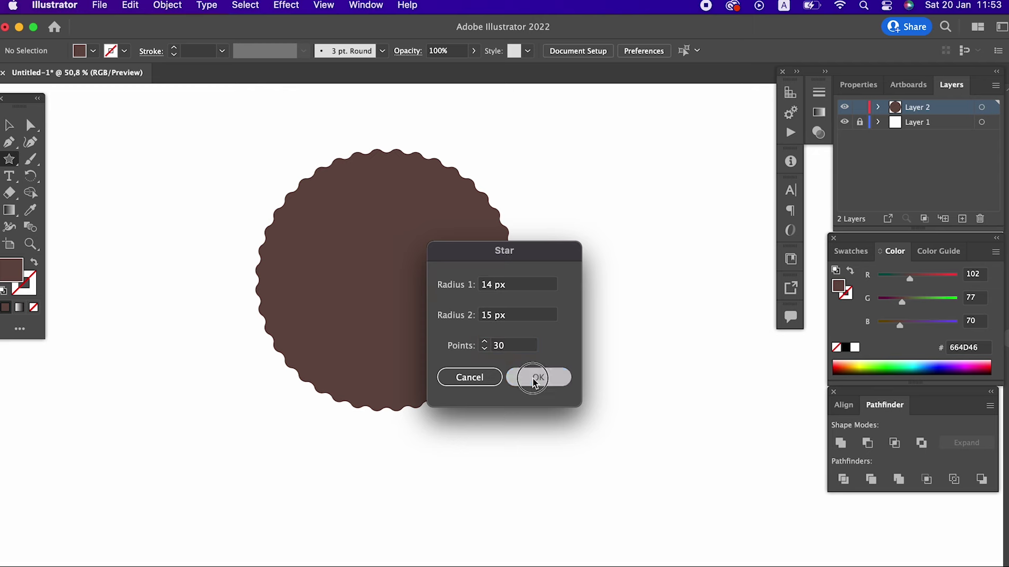
click(9, 125)
drag(375, 258, 481, 364)
Centre the new star horizontally and vertically on the artboard, inside the wafer
drag(597, 435, 151, 160)
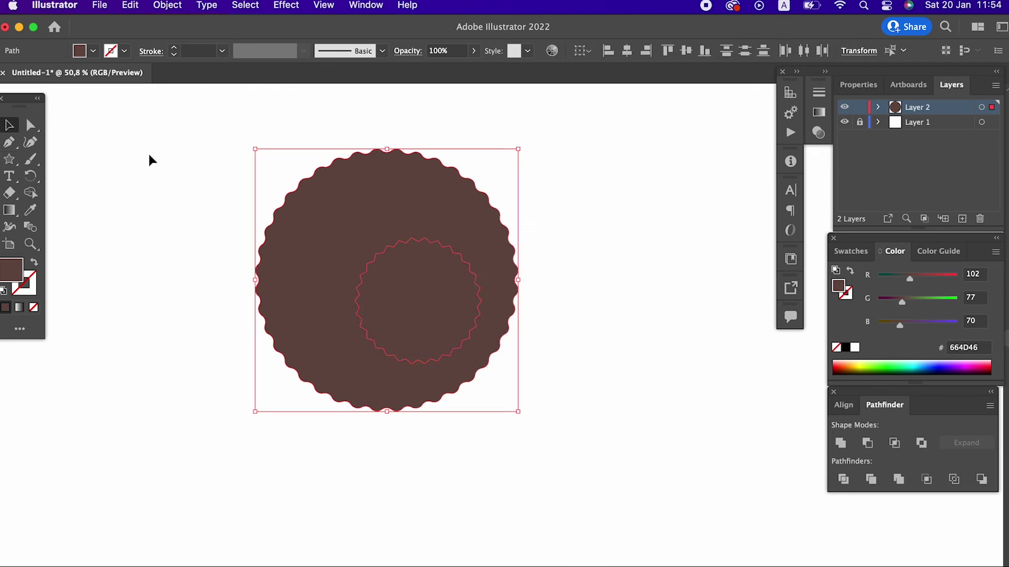
click(572, 53)
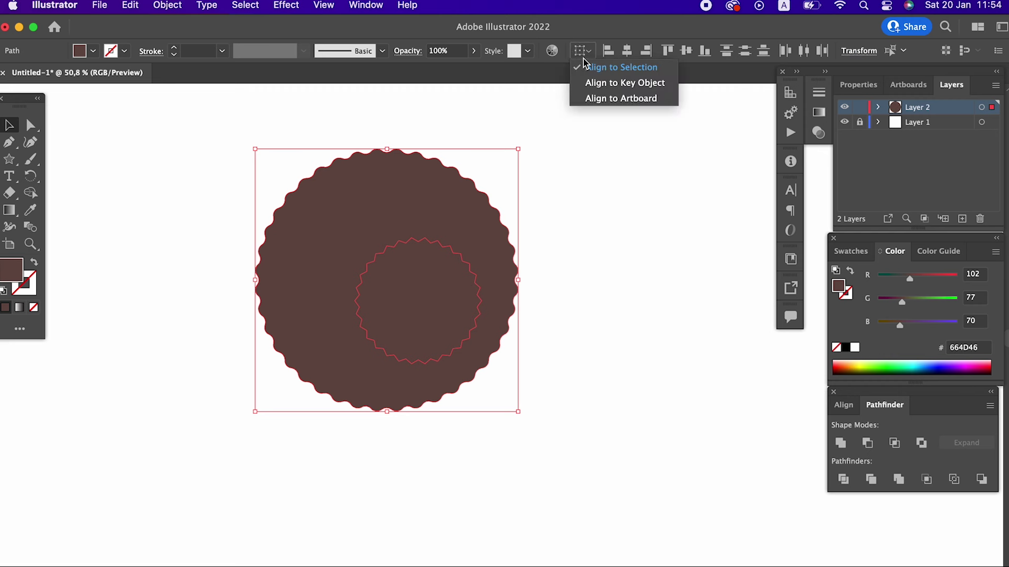
click(607, 98)
click(631, 52)
click(686, 50)
click(676, 326)
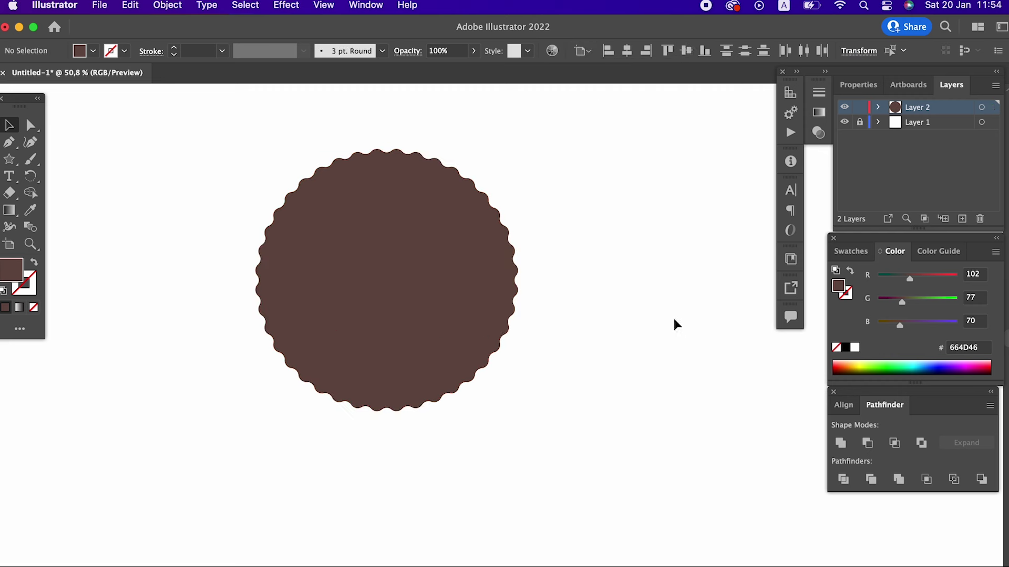
Fill the inner star with pinkish AF6F61 and enlarge it around its centre
click(425, 275)
double_click(7, 267)
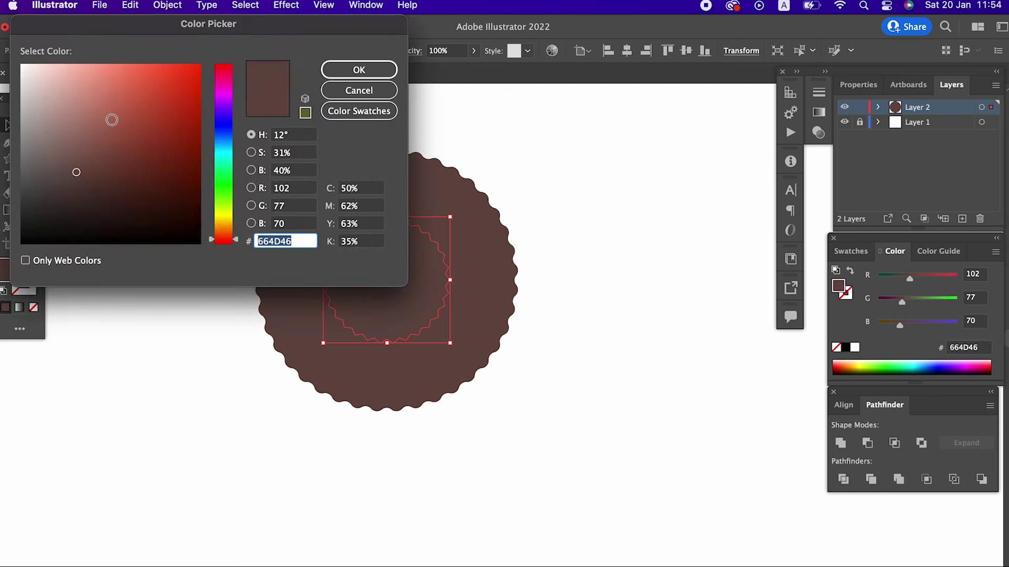
drag(112, 120, 101, 120)
click(380, 71)
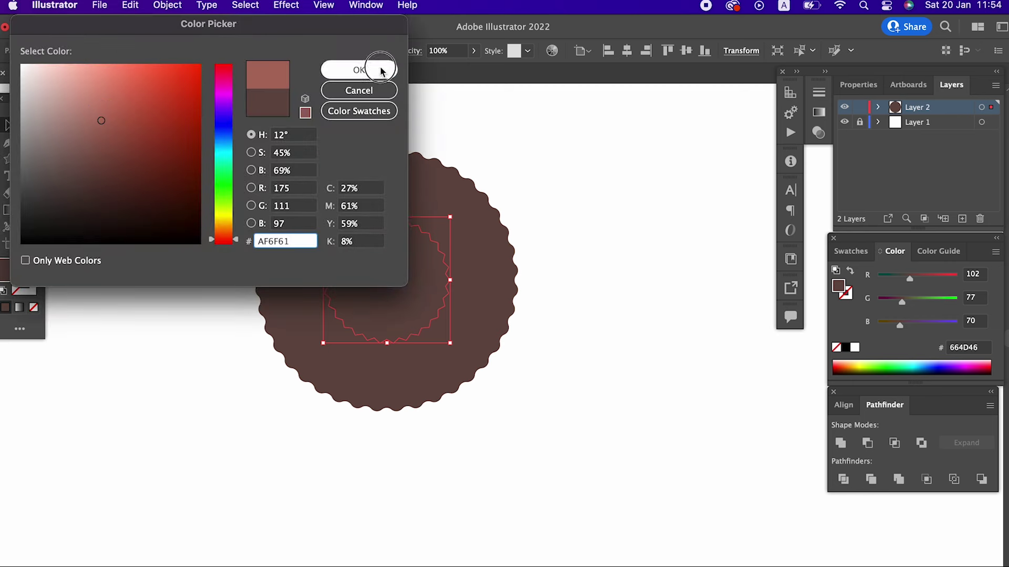
click(595, 354)
click(428, 308)
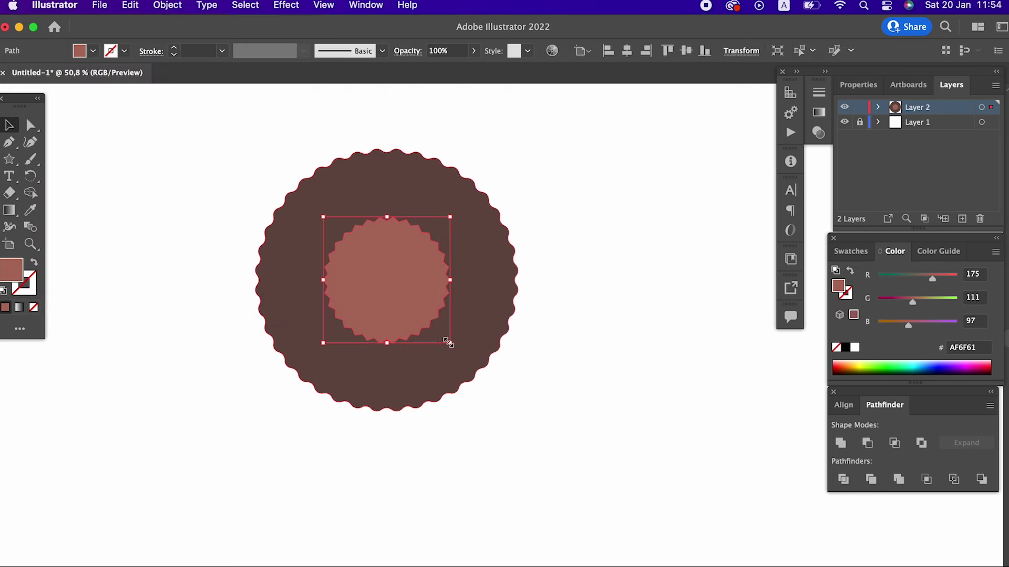
drag(451, 343, 480, 371)
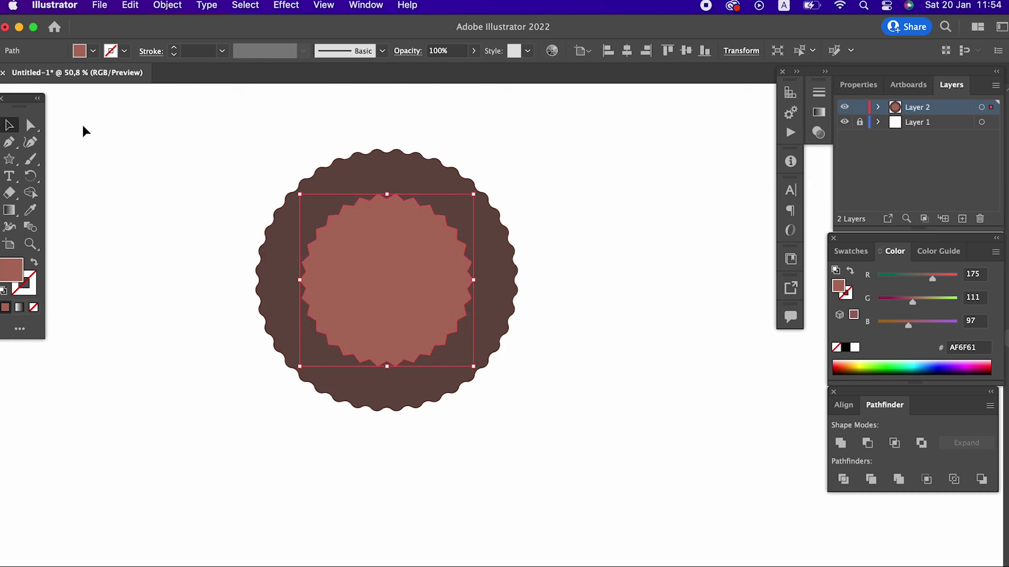
Round the inner star's points into soft scallops and zoom in to check them
click(32, 127)
drag(350, 218, 462, 333)
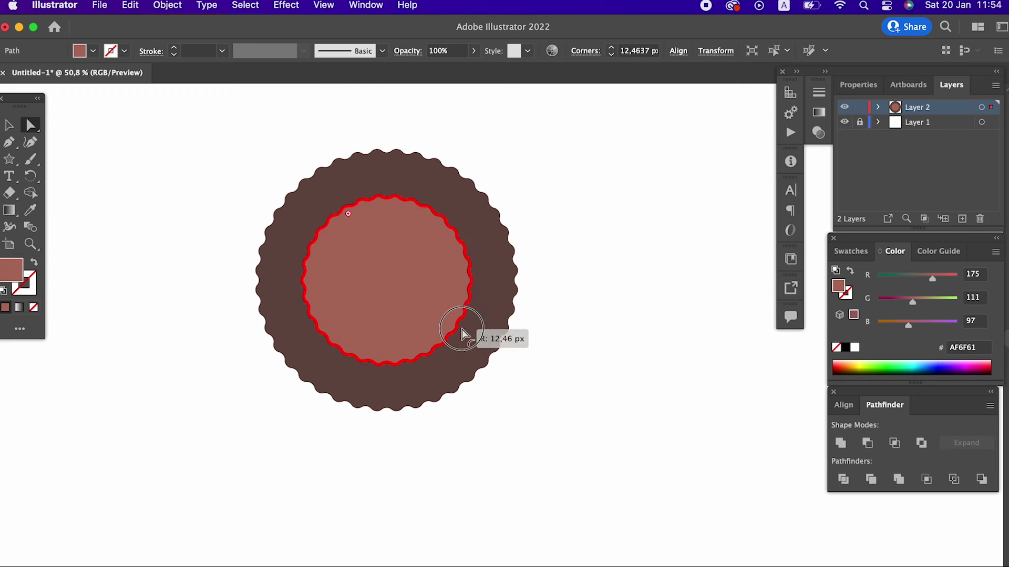
click(608, 374)
key(z)
drag(484, 298, 207, 238)
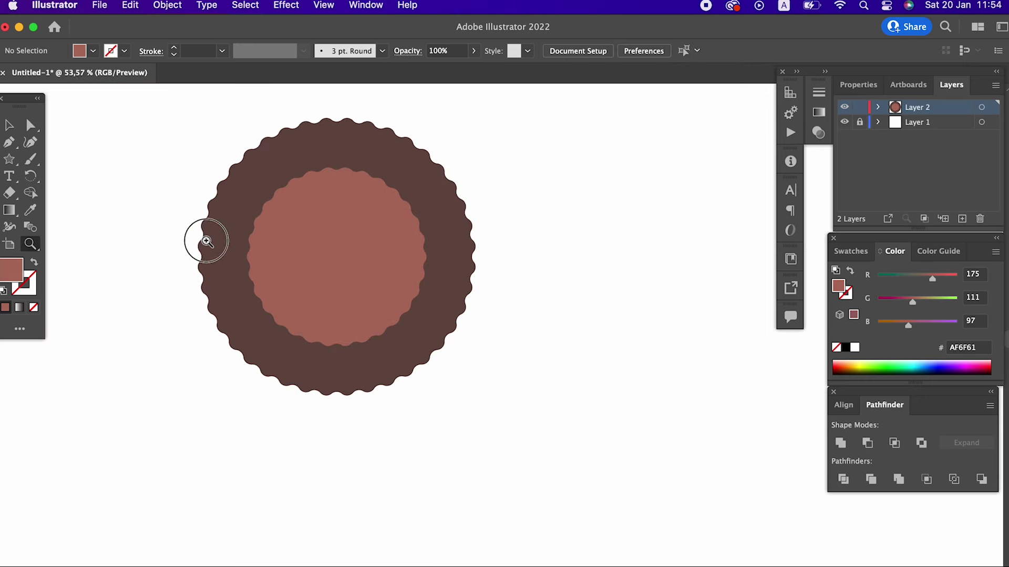
click(9, 125)
click(379, 270)
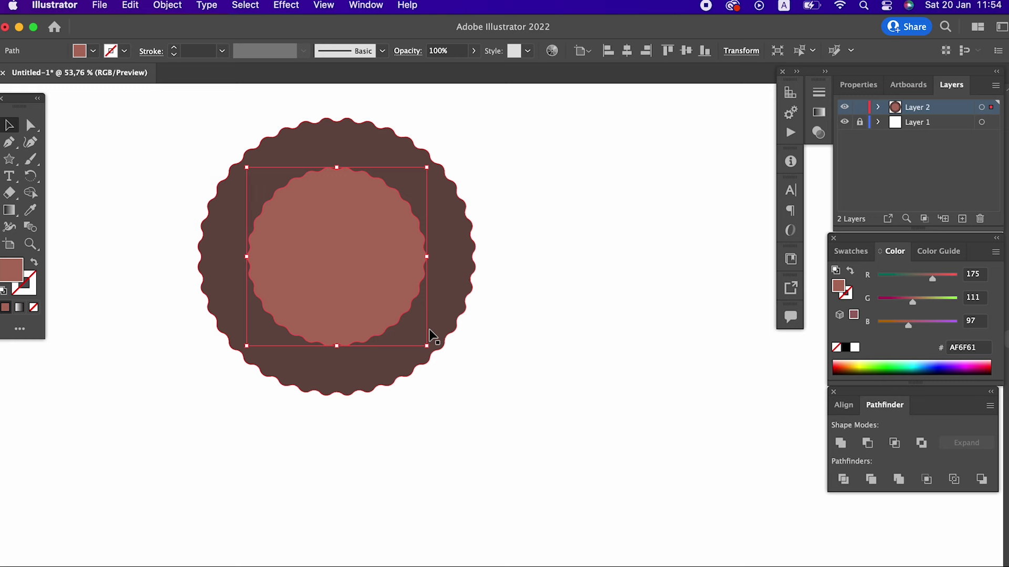
click(499, 349)
Draw a tall rectangle across the disc and add a narrower copy to its right
drag(9, 159, 58, 158)
mouse_move(284, 360)
mouse_down()
mouse_move(312, 155)
mouse_move(320, 156)
mouse_up()
click(8, 126)
click(131, 6)
click(134, 80)
click(131, 5)
click(152, 112)
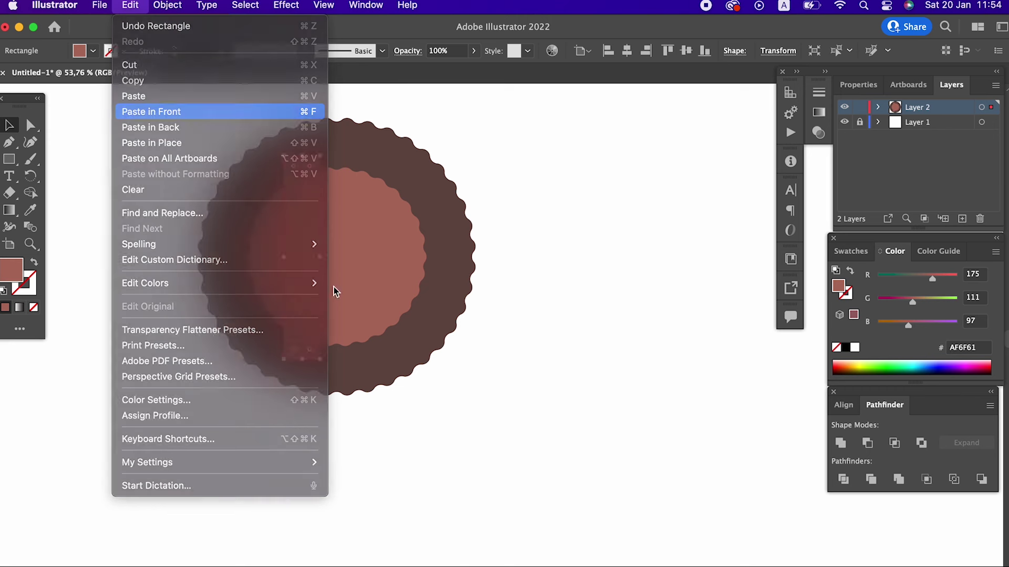
drag(292, 304, 342, 302)
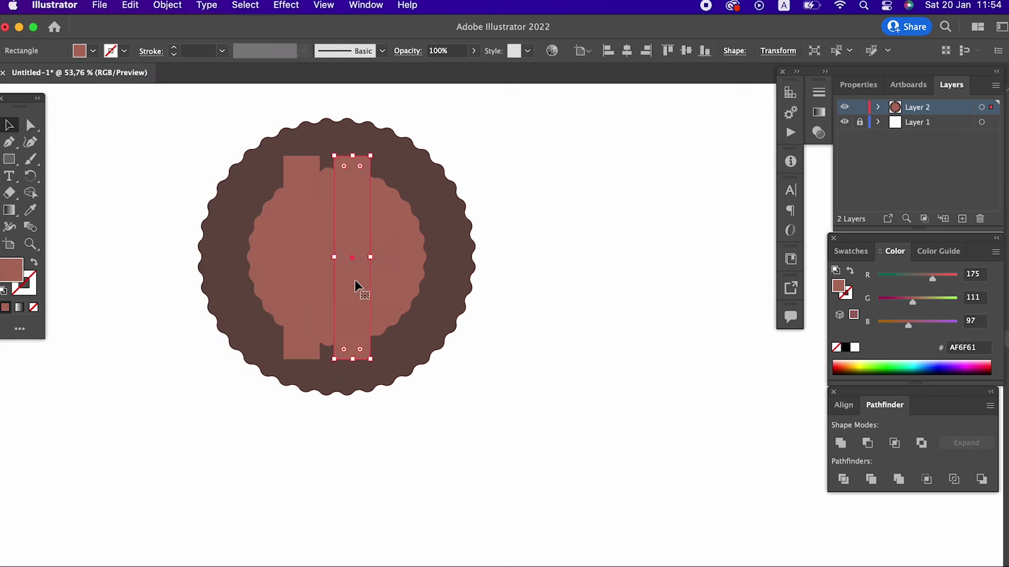
drag(370, 259, 353, 259)
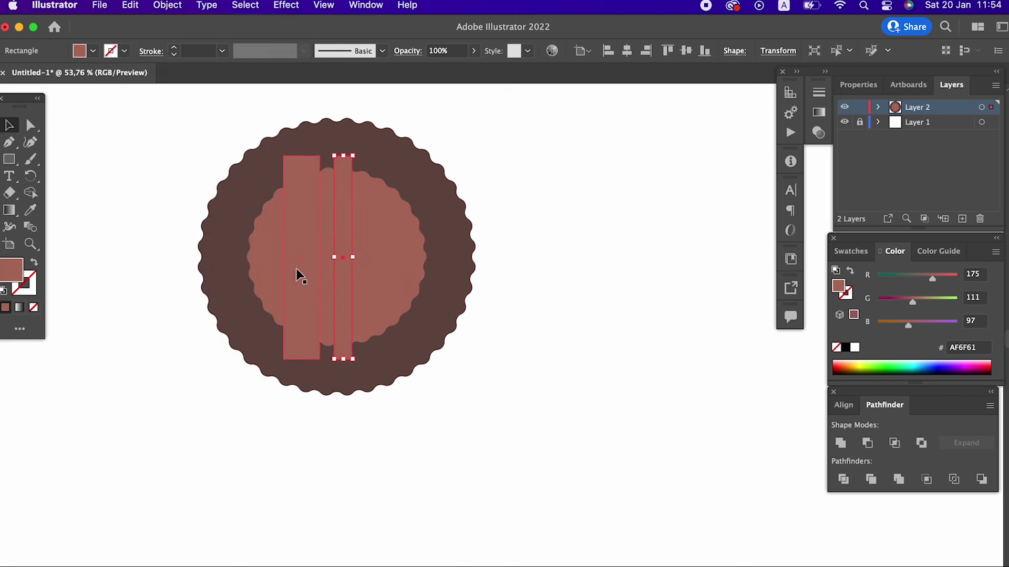
Fill both stripes with lighter pink C68479 and select their top anchors for slanting
shift+click(301, 304)
double_click(4, 276)
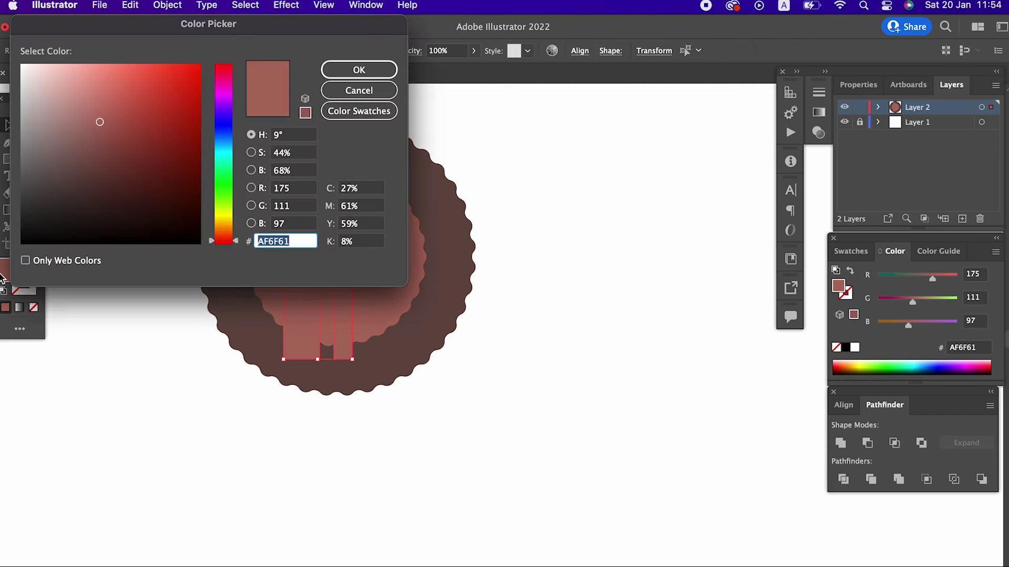
drag(96, 118, 91, 103)
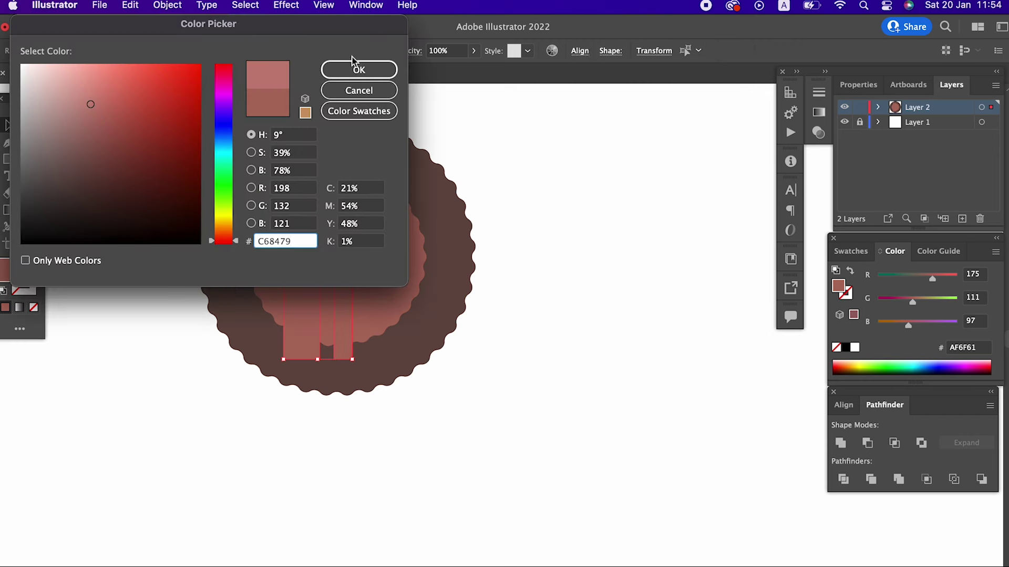
click(353, 65)
click(603, 336)
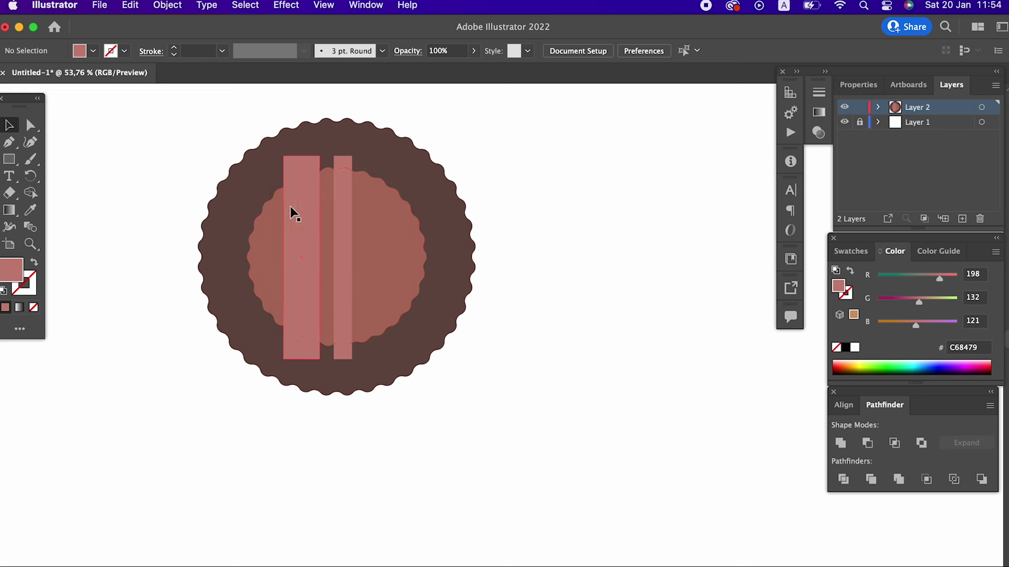
click(30, 126)
mouse_move(288, 164)
mouse_down()
mouse_move(352, 158)
mouse_move(407, 172)
mouse_up()
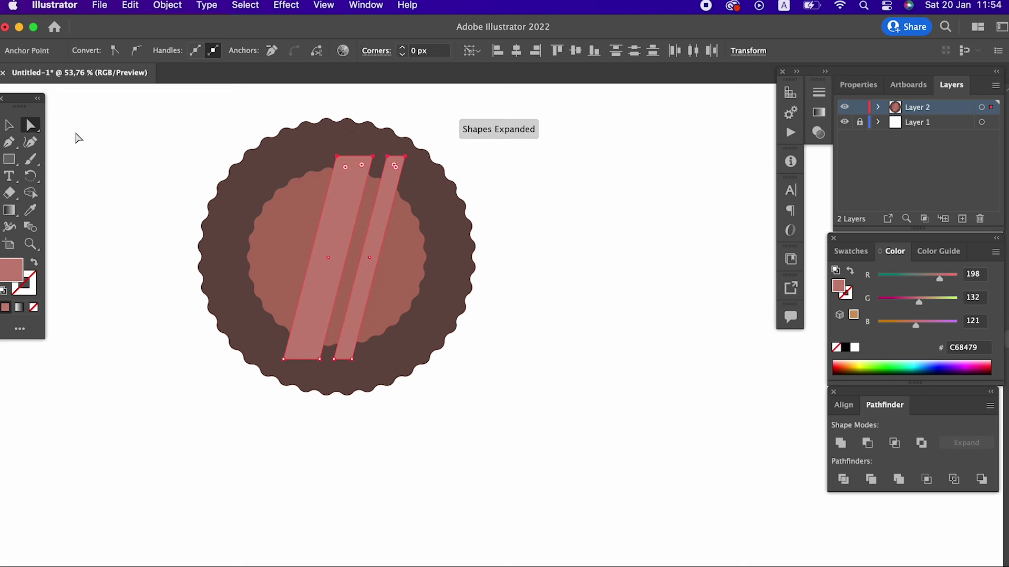
Shift the stripes slightly left and Divide them with the inner scalloped circle
click(366, 298)
drag(361, 288, 351, 288)
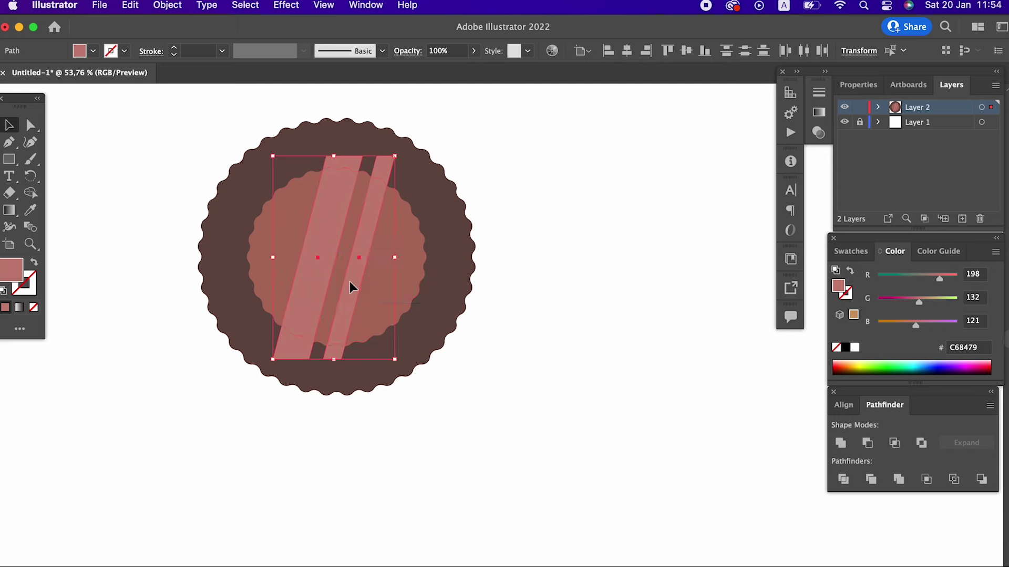
shift+click(397, 296)
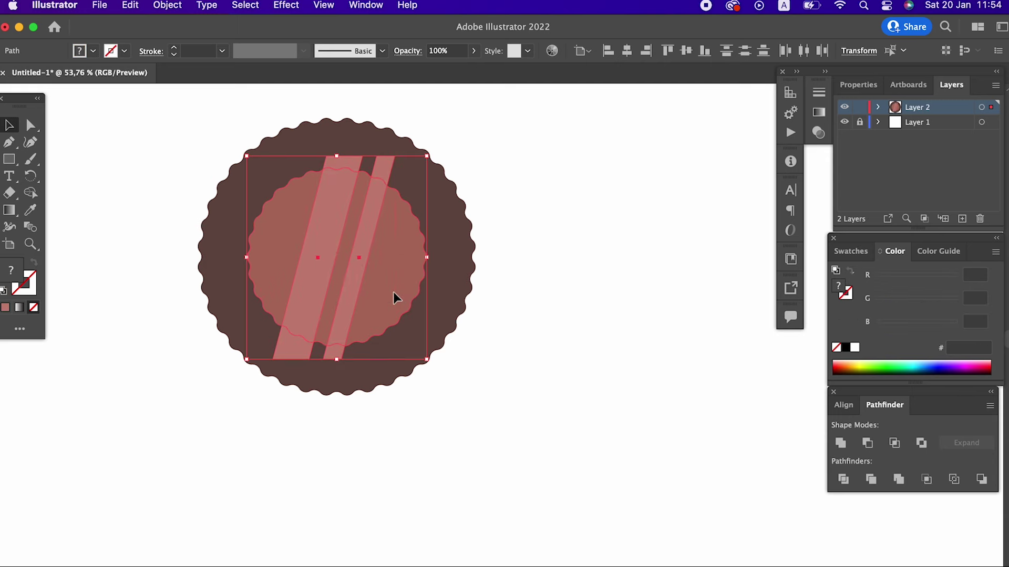
click(843, 479)
Delete the stripe pieces lying outside the circle in isolation mode, then exit it
double_click(293, 352)
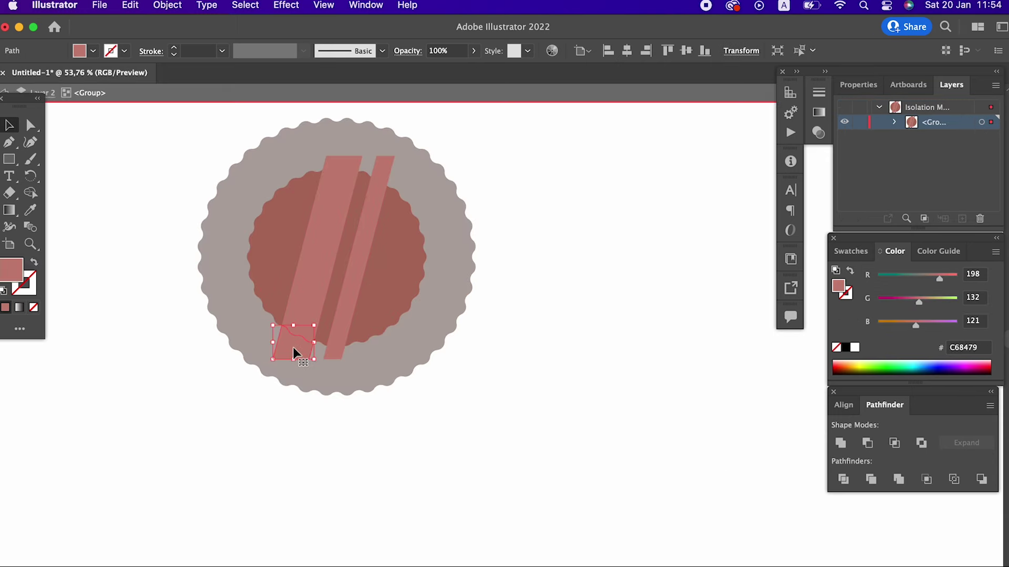
key(BackSpace)
click(334, 352)
key(BackSpace)
click(378, 165)
key(BackSpace)
click(344, 160)
key(BackSpace)
double_click(587, 411)
scroll(593, 414, up, 1)
scroll(594, 414, left, 2)
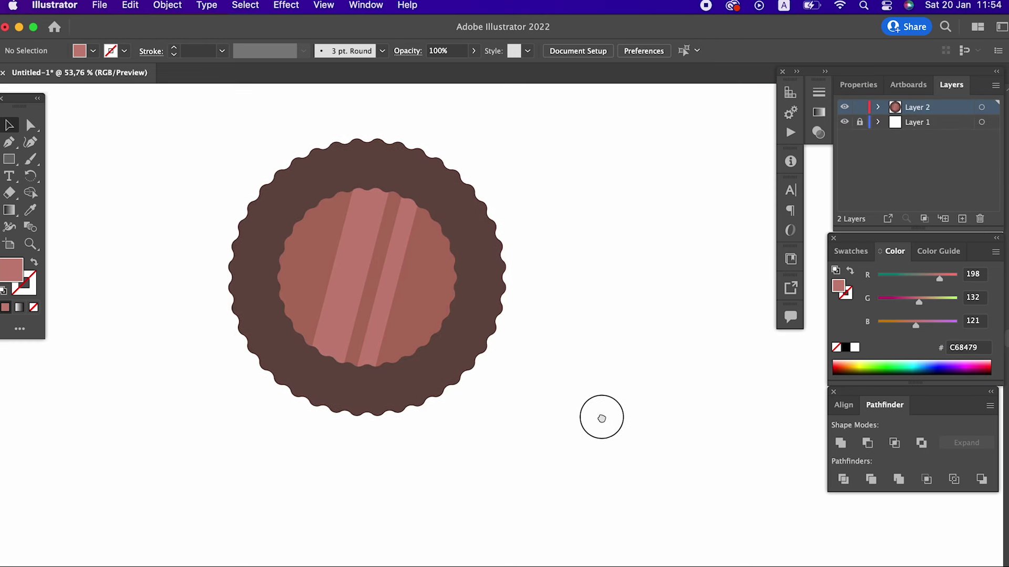
click(452, 298)
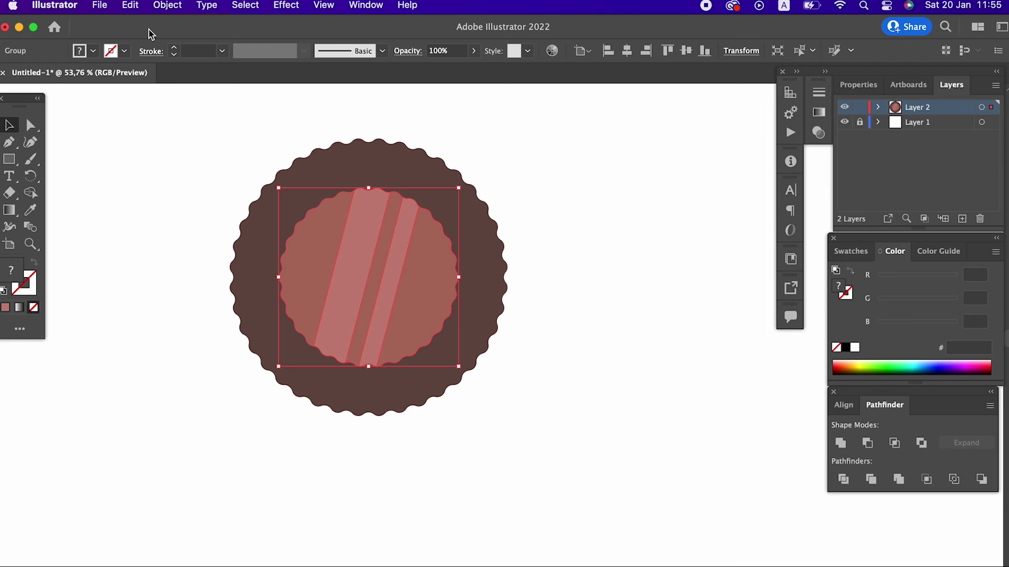
Paste a duplicate of the striped centre in front, unite it, and offset it 5 px
click(126, 5)
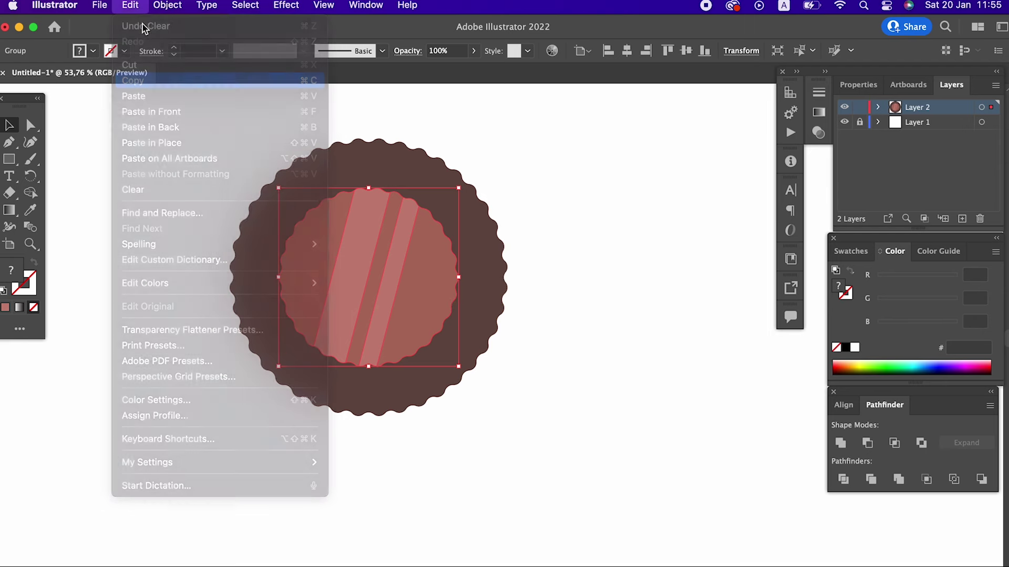
click(210, 112)
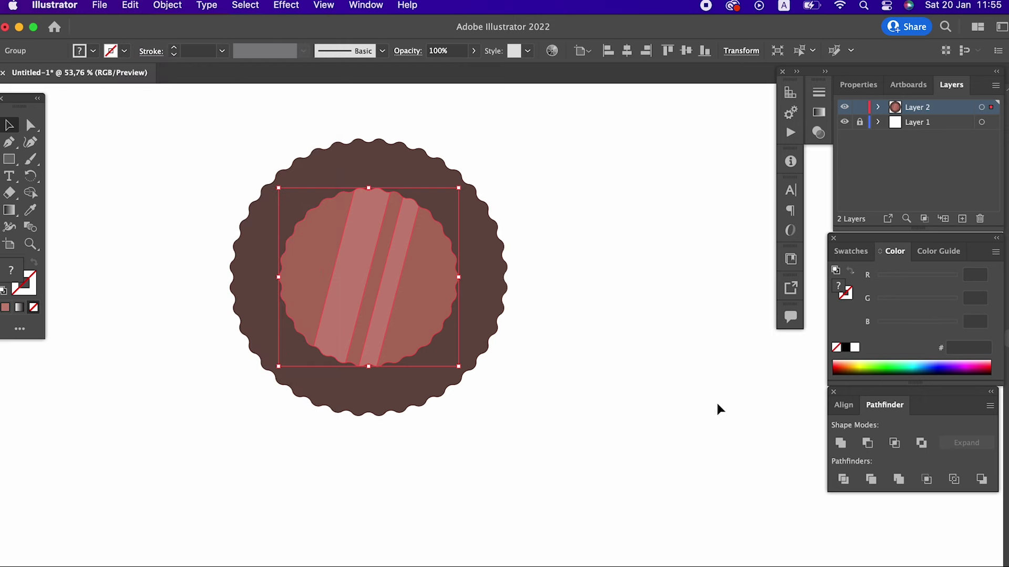
click(839, 443)
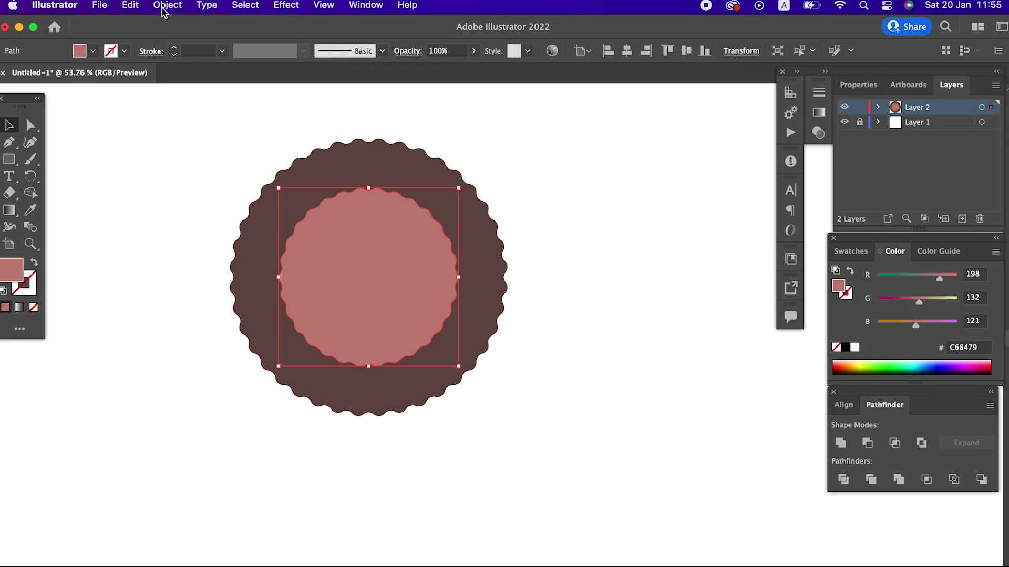
click(174, 7)
mouse_move(163, 361)
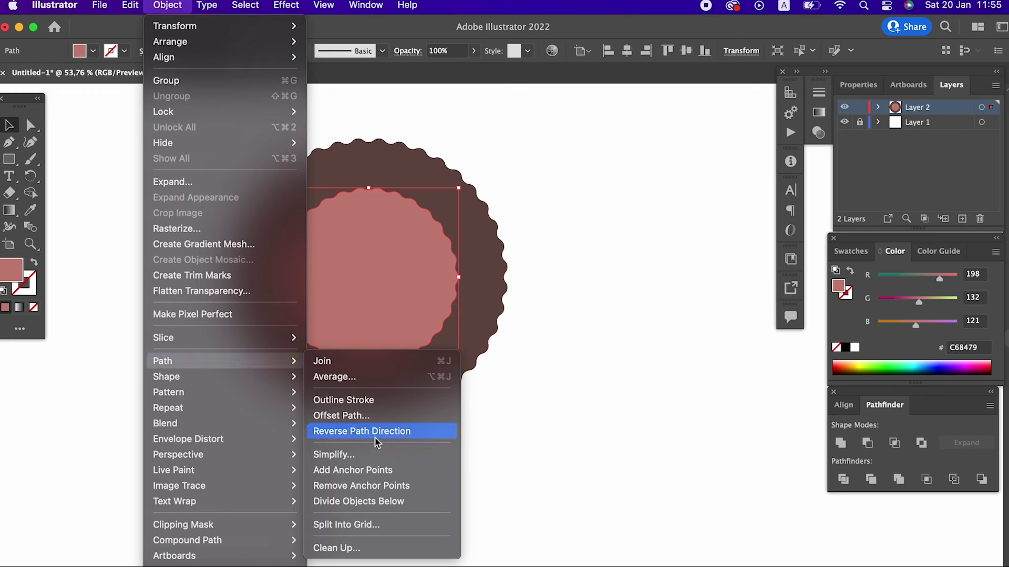
click(362, 415)
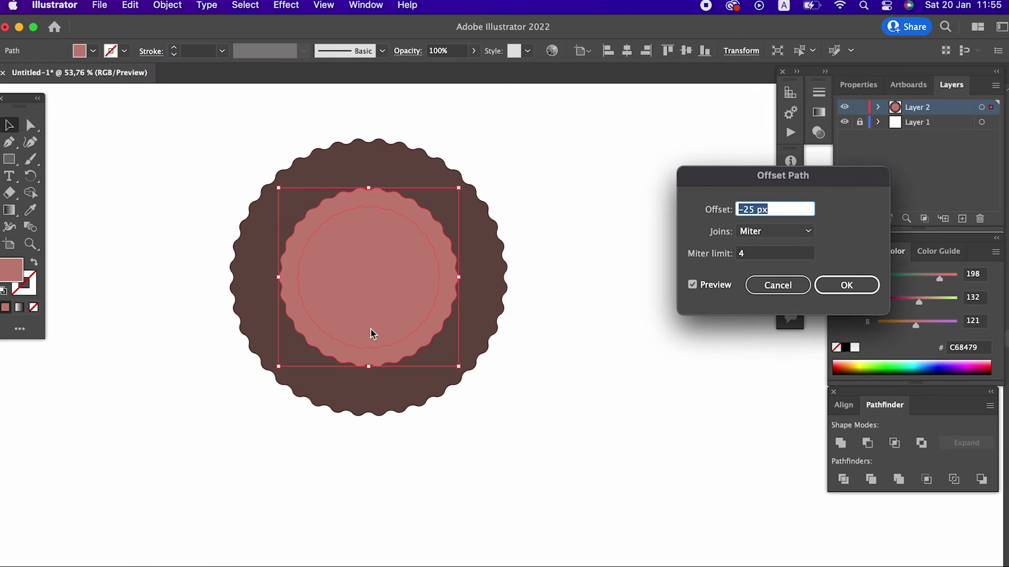
click(799, 257)
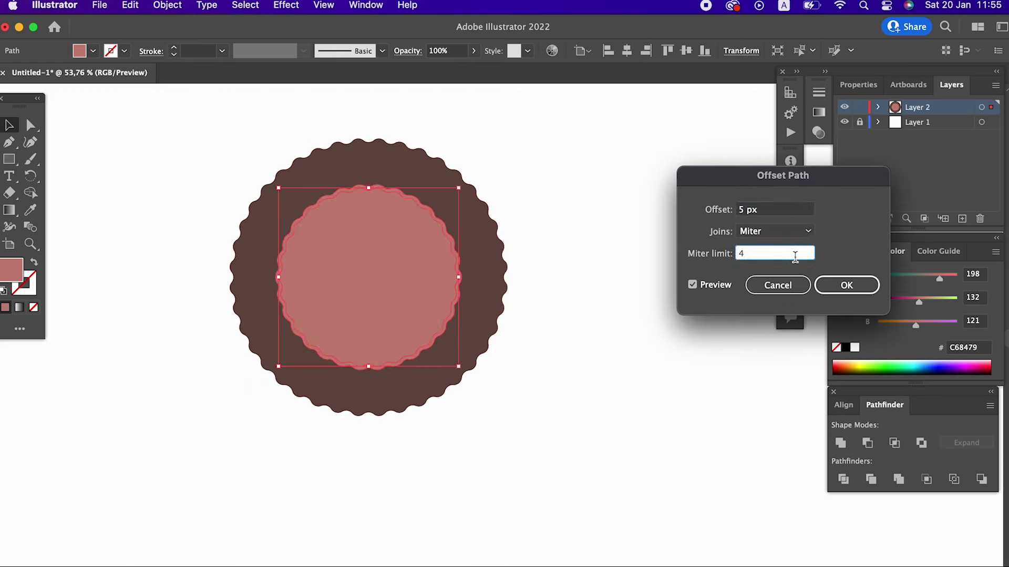
click(837, 290)
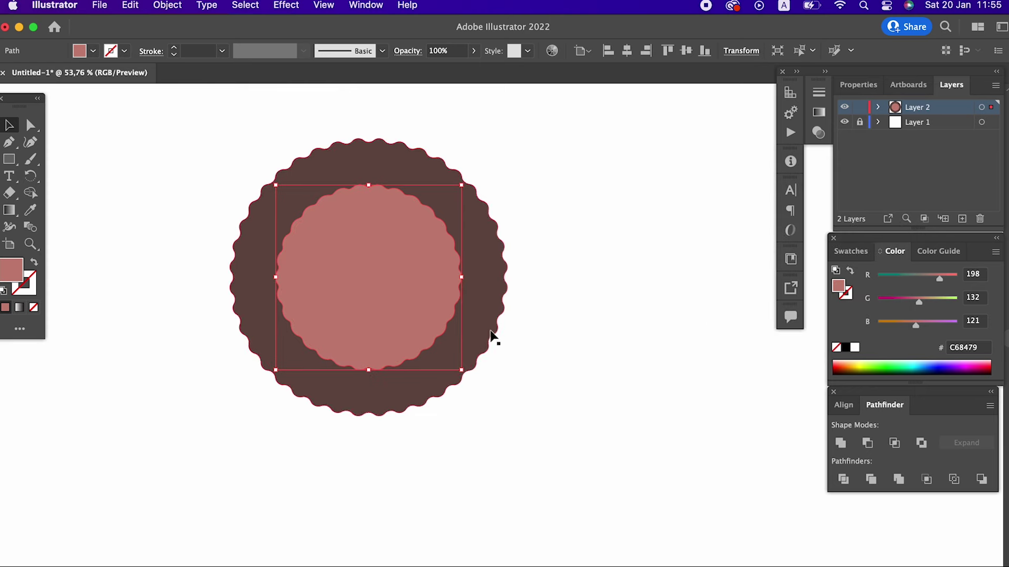
Fill the offset shape with the wafer brown, darkened slightly
click(30, 210)
click(270, 284)
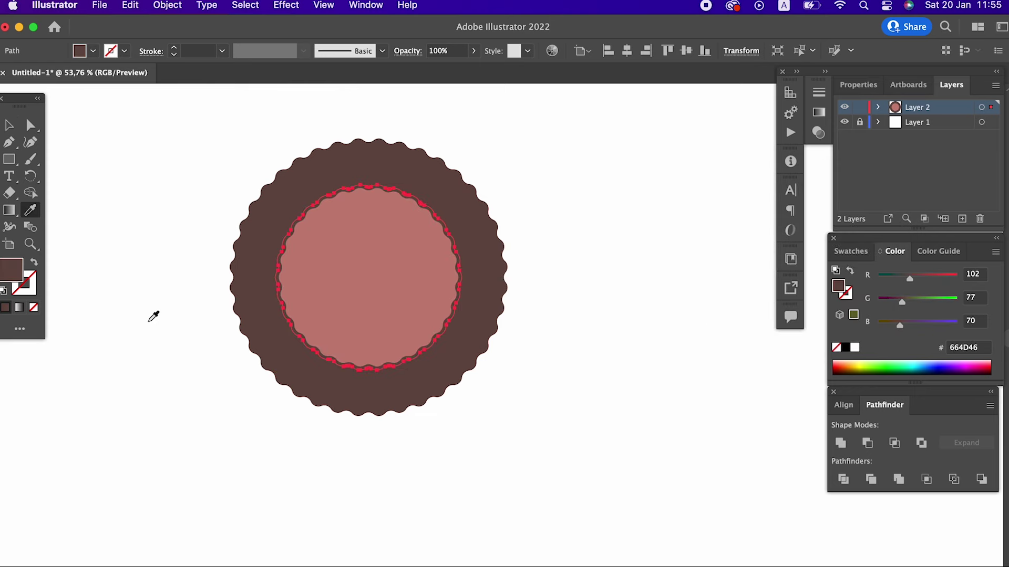
double_click(18, 278)
drag(80, 173, 75, 177)
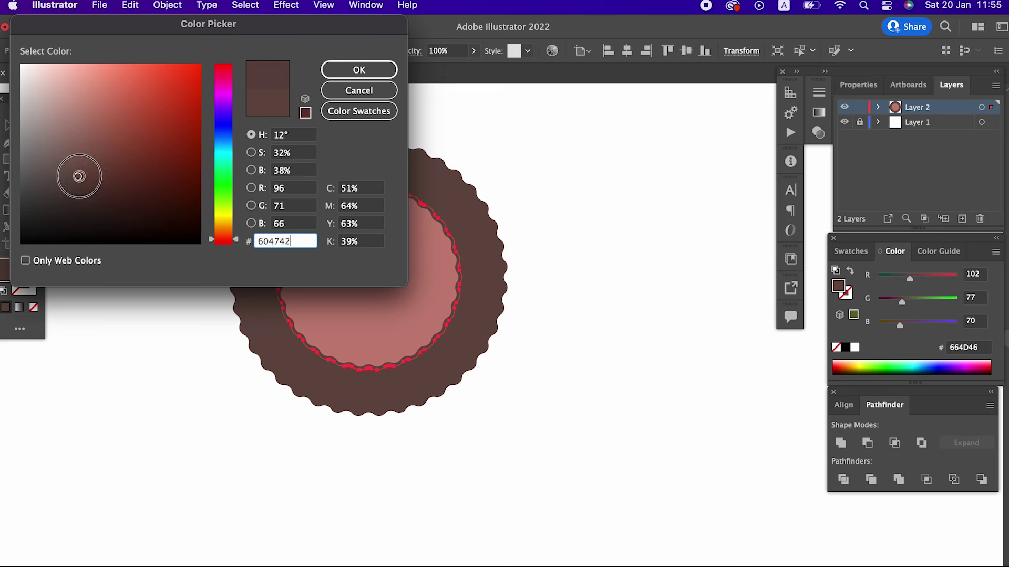
click(358, 70)
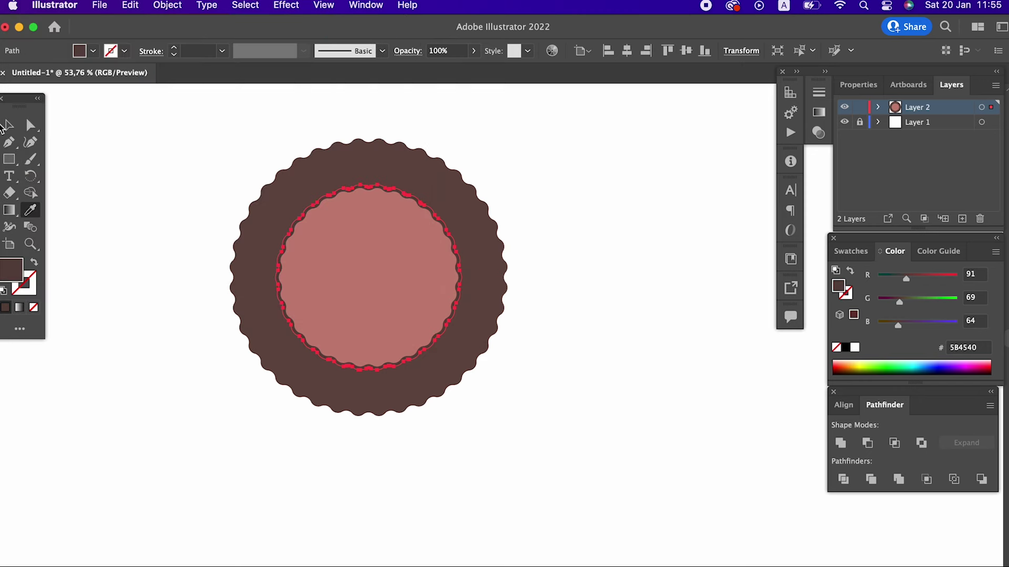
Send the dark offset rim and outer wafer behind the striped centre
click(7, 125)
key(super+shift+a)
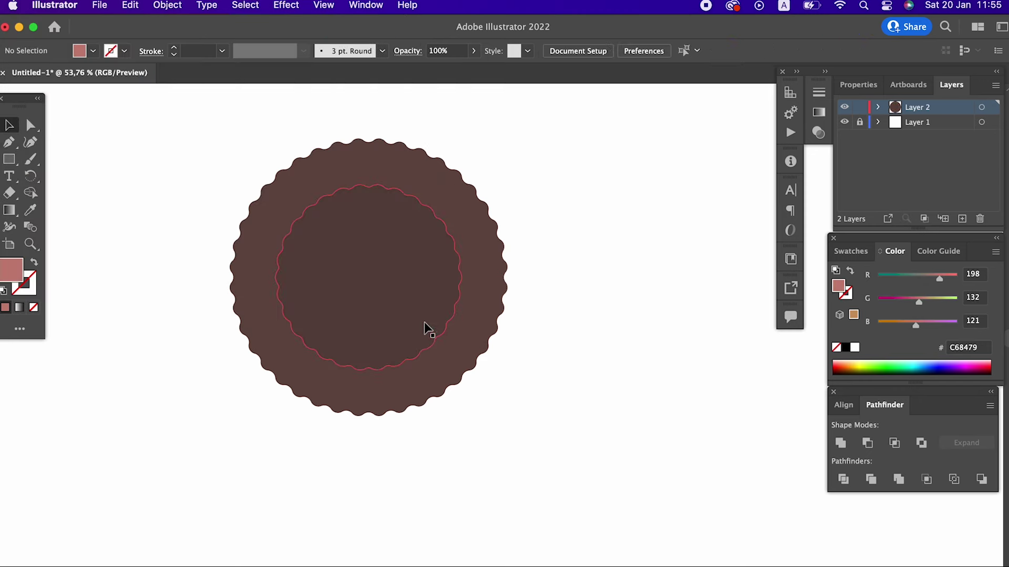
key(super+a)
shift+click(489, 295)
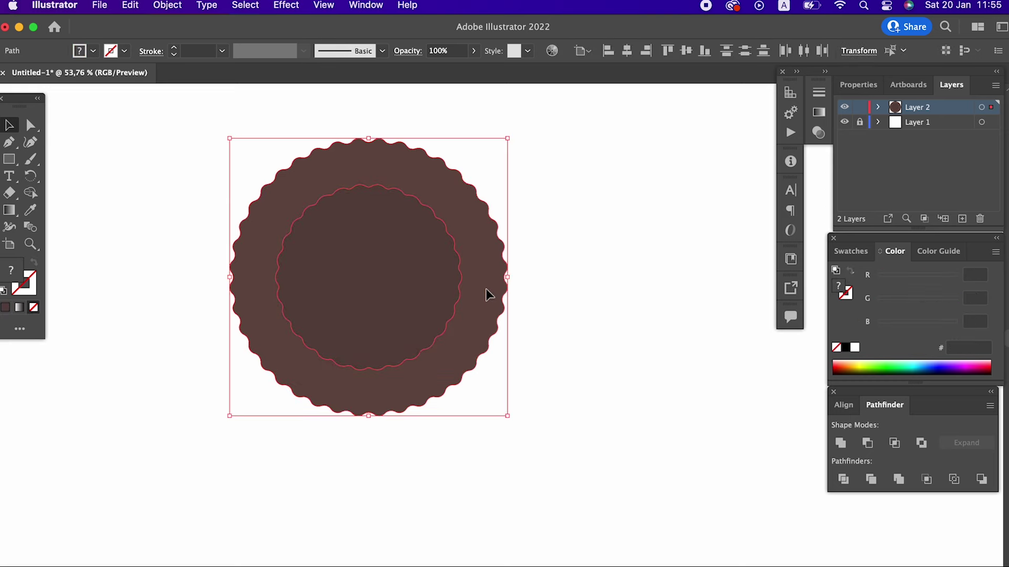
click(167, 6)
click(386, 89)
Select all the cookie's shapes and squash them vertically into an oval
click(632, 350)
key(z)
mouse_move(392, 257)
mouse_down()
mouse_move(453, 312)
mouse_move(394, 339)
mouse_up()
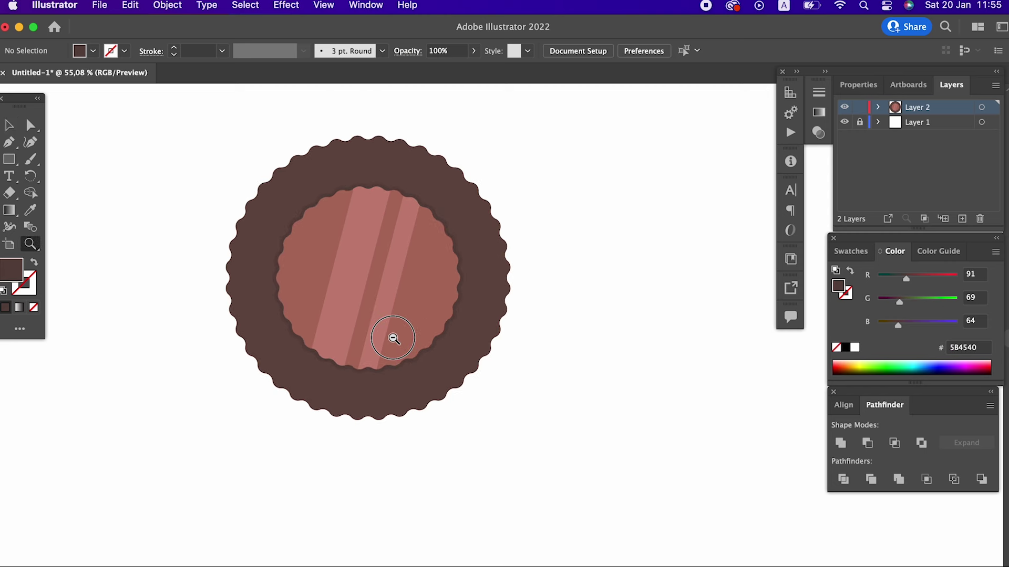
click(9, 124)
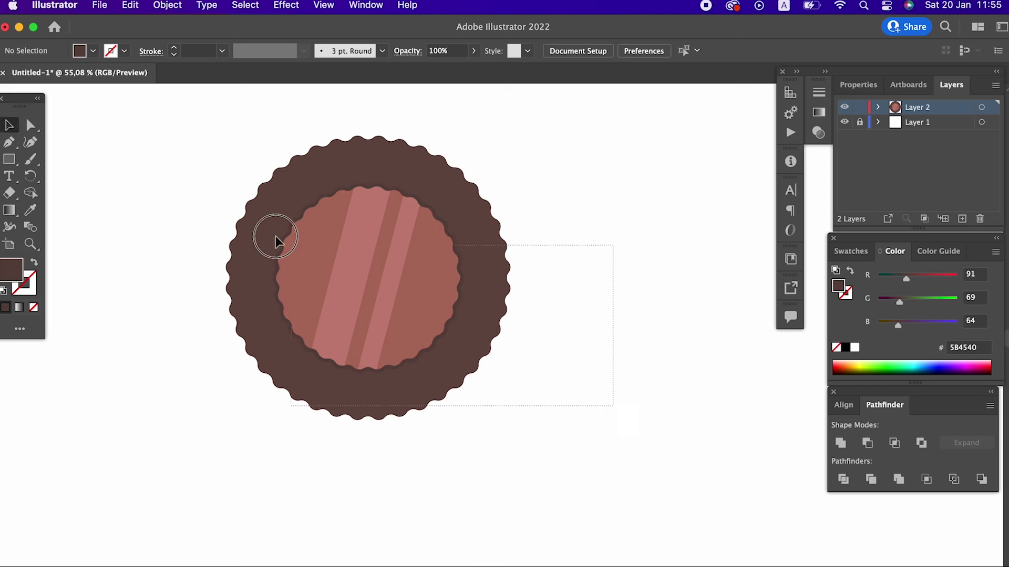
drag(616, 407, 270, 231)
mouse_move(370, 420)
mouse_down()
mouse_move(368, 271)
mouse_move(365, 302)
mouse_up()
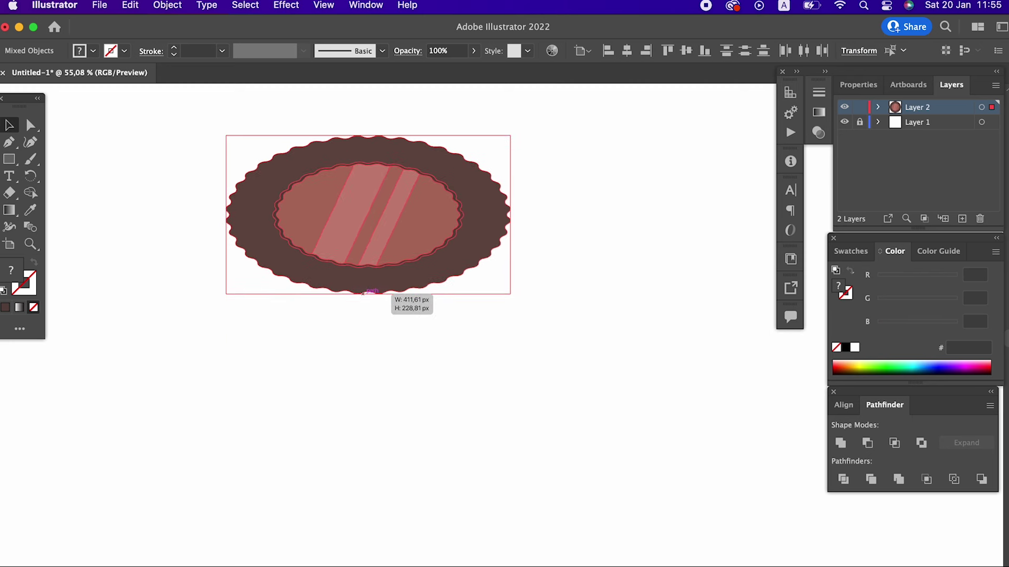
Copy the flattened outer scalloped wafer and paste the copy behind it
click(530, 383)
click(525, 256)
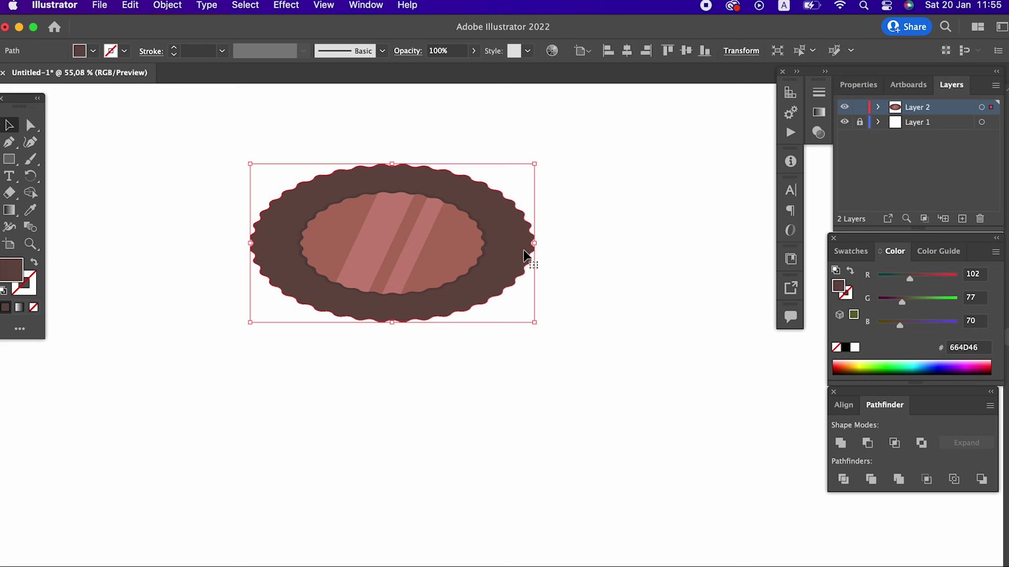
click(130, 5)
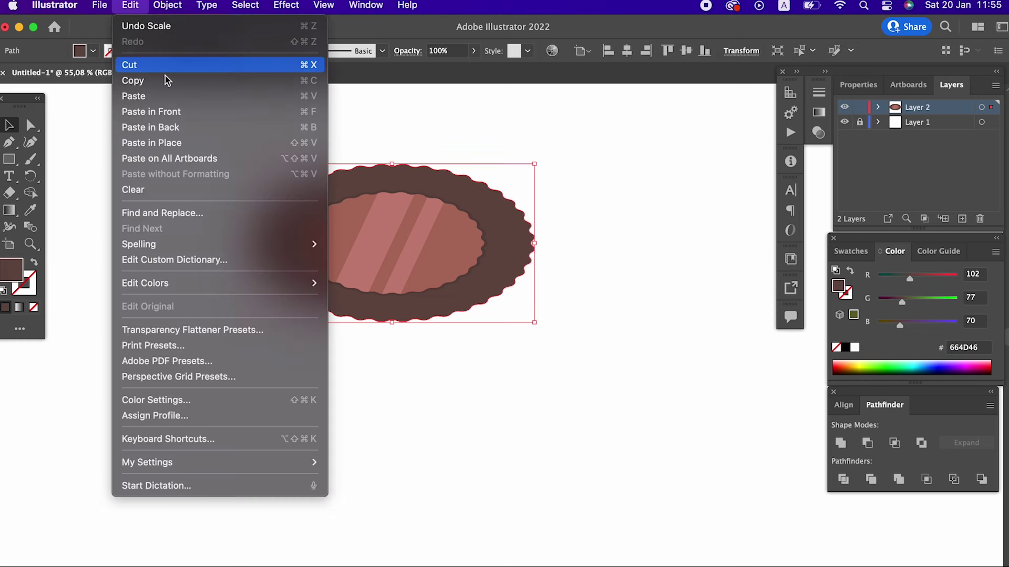
click(166, 81)
click(135, 6)
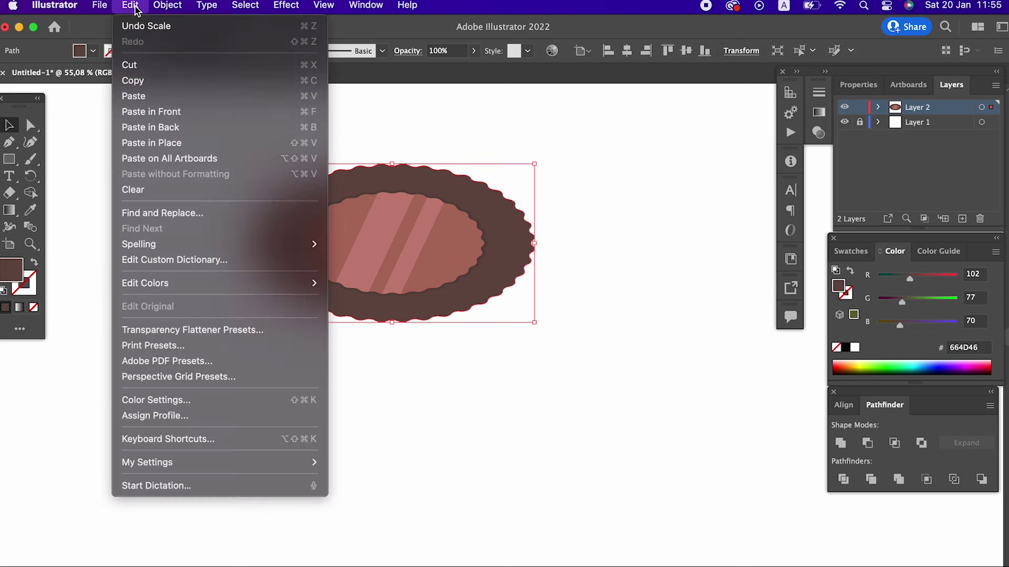
click(178, 127)
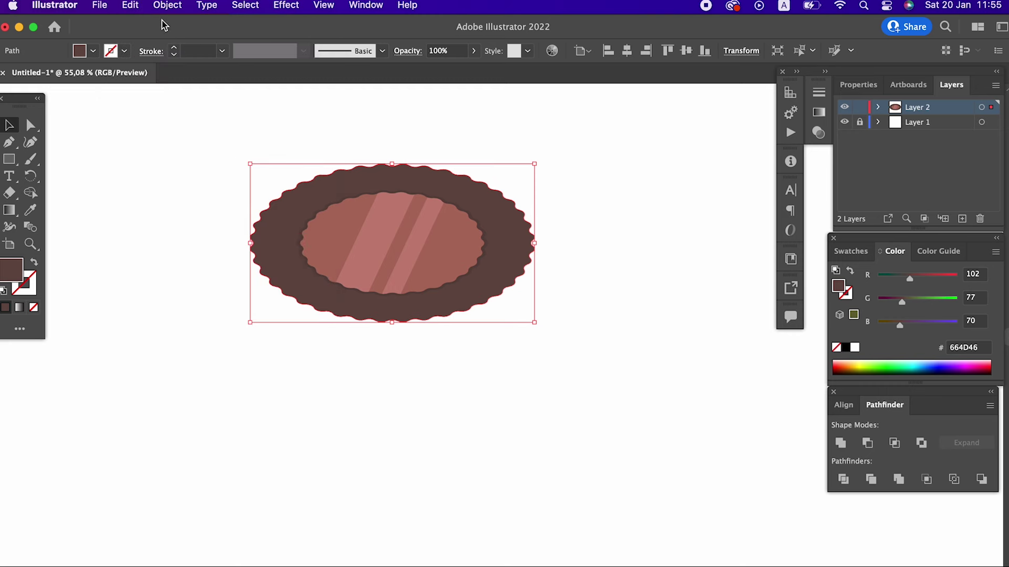
Nudge the back wafer copy down and darken its fill to 473A37
key(shift+Down)
key(shift+Down)
key(shift+Down)
key(shift+Down)
key(shift+Down)
key(shift+Down)
key(shift+Down)
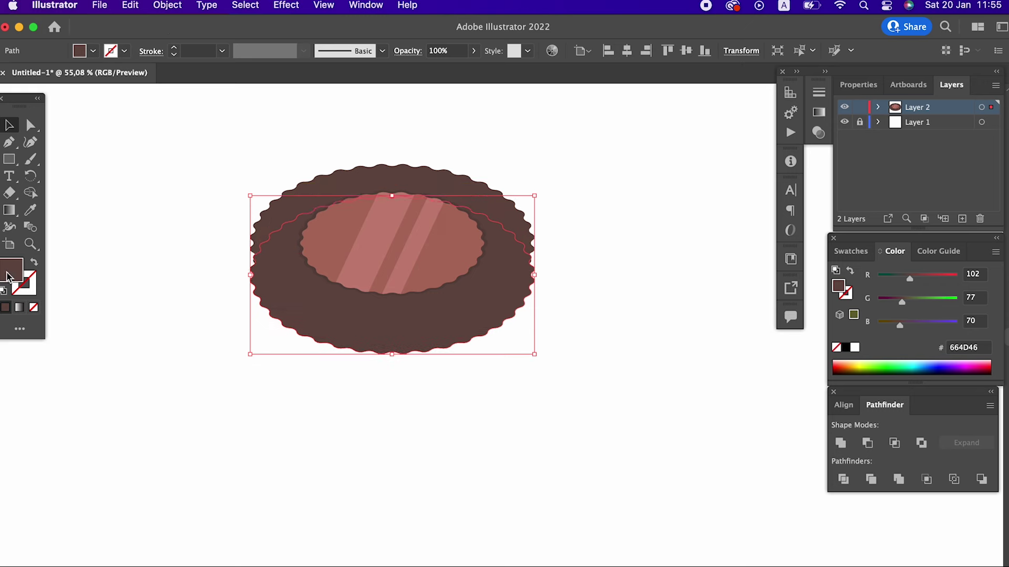
double_click(8, 277)
drag(90, 169, 63, 193)
click(359, 70)
click(606, 313)
key(z)
drag(467, 171, 549, 231)
Copy the top wafer and give it the darker 473A37 brown with the Eyedropper
click(11, 125)
click(508, 352)
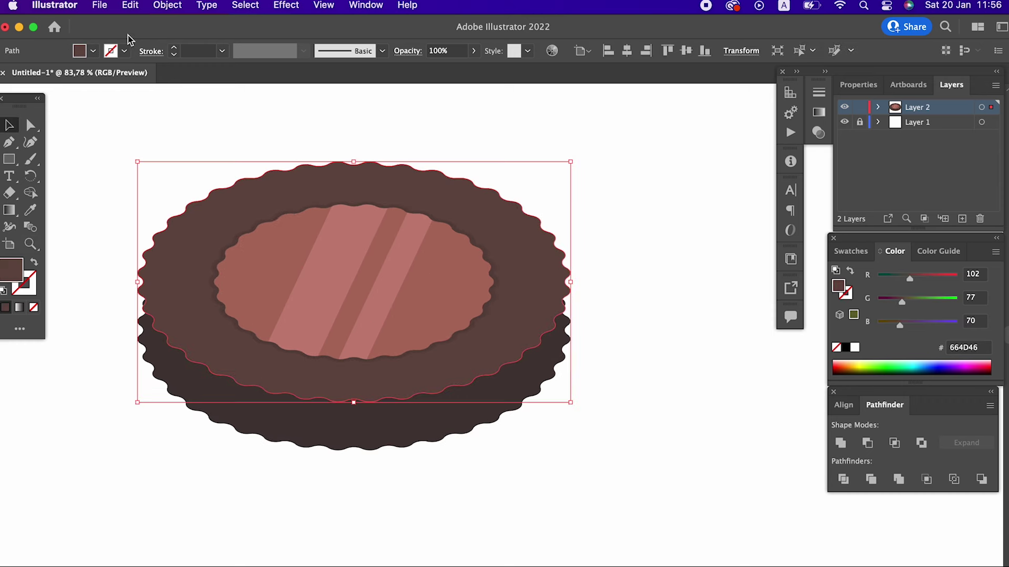
click(130, 5)
click(137, 79)
click(35, 211)
click(323, 420)
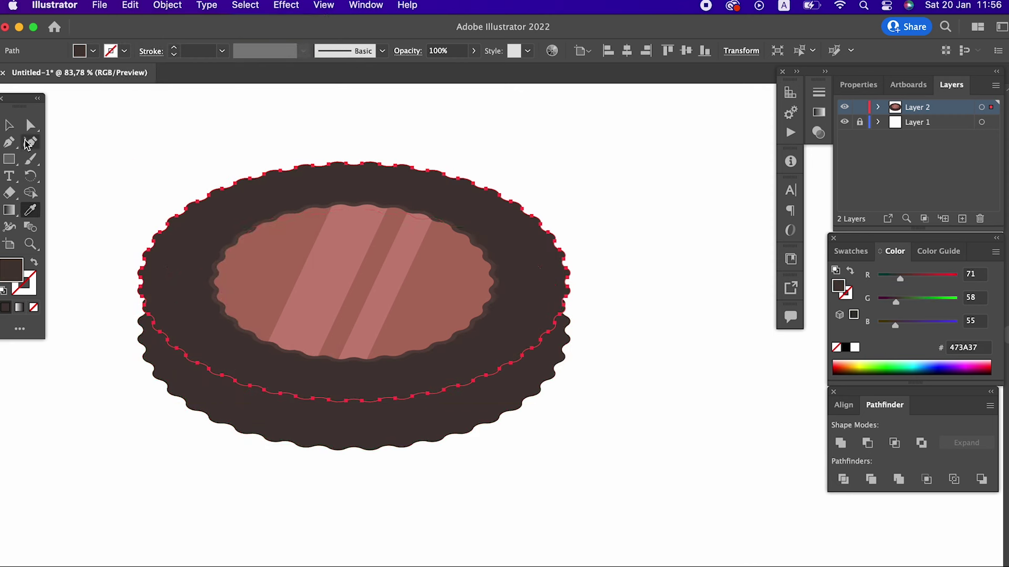
click(9, 125)
click(582, 443)
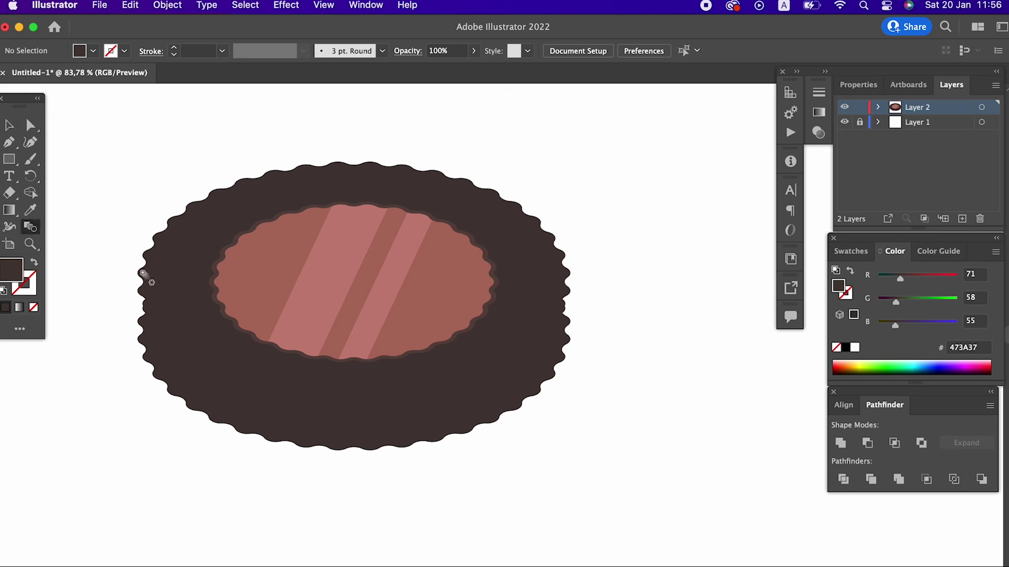
Blend the top and bottom scalloped wafer outlines using 150 specified steps
click(146, 336)
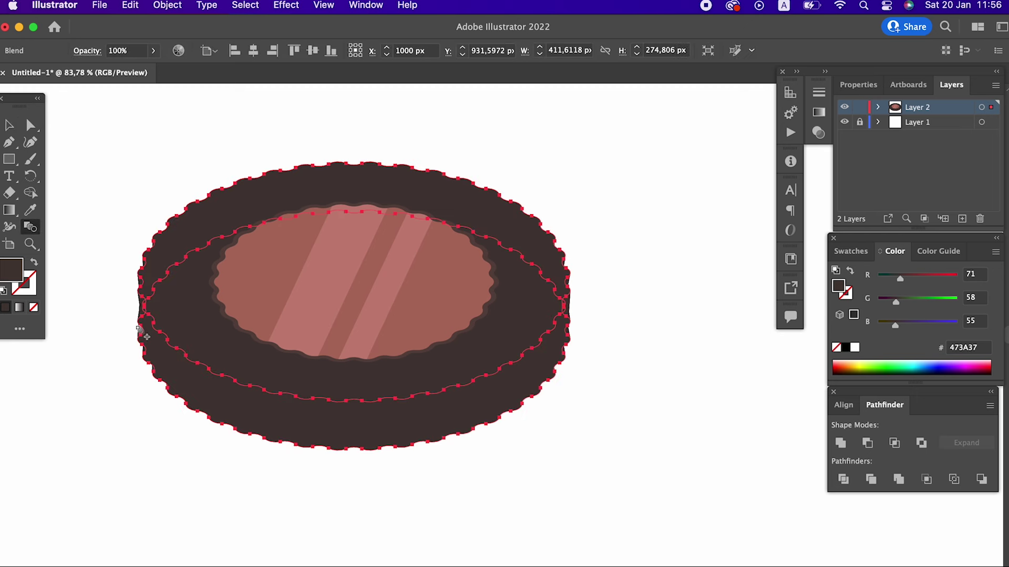
click(139, 331)
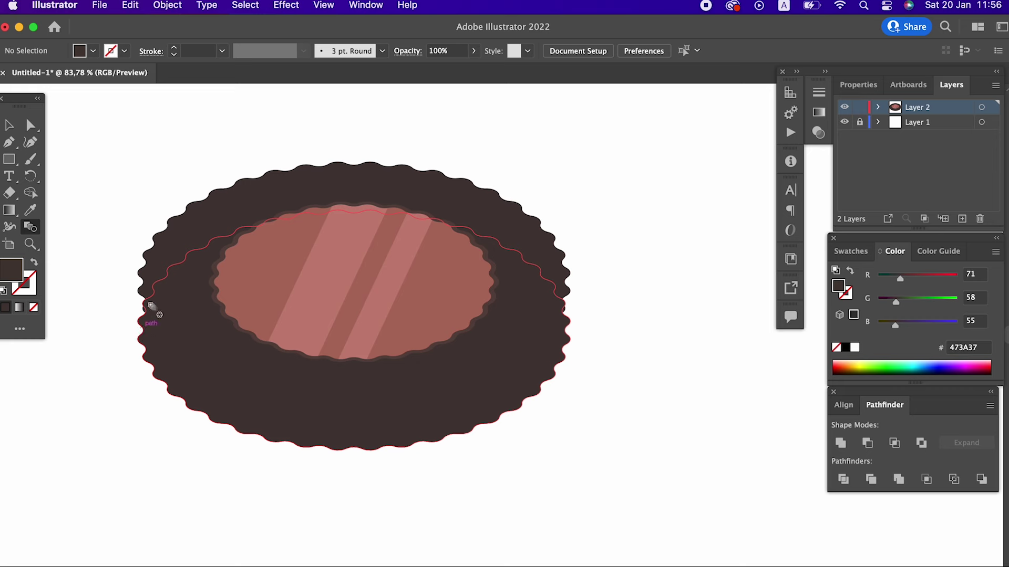
alt+click(143, 336)
click(514, 304)
click(513, 329)
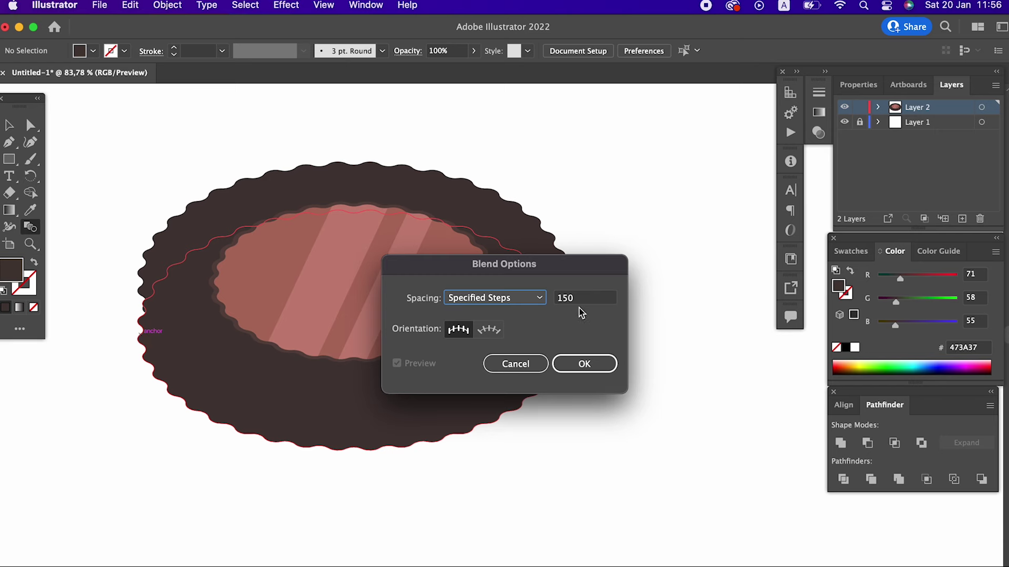
double_click(578, 298)
click(578, 365)
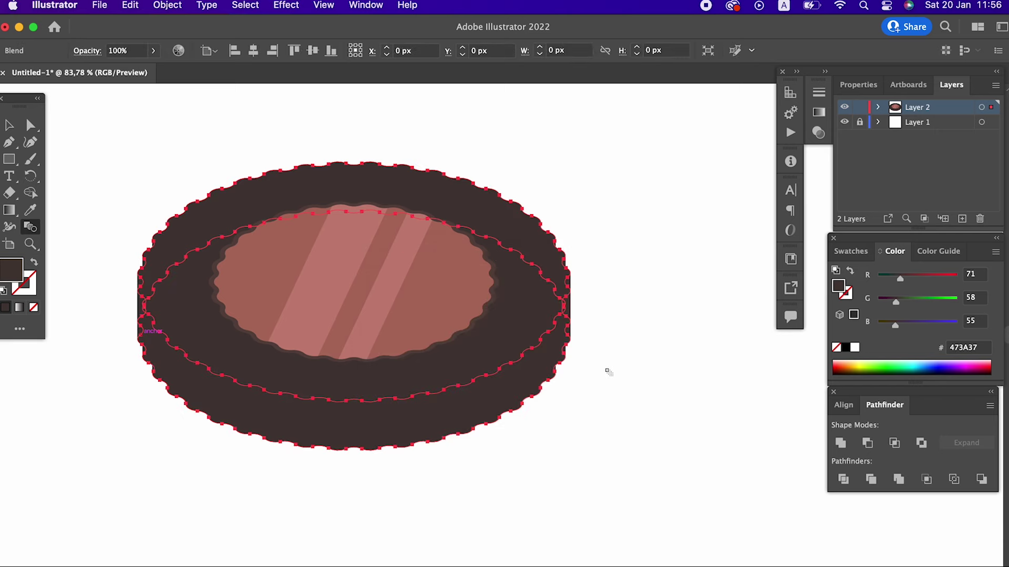
click(10, 126)
click(642, 434)
drag(617, 424, 553, 272)
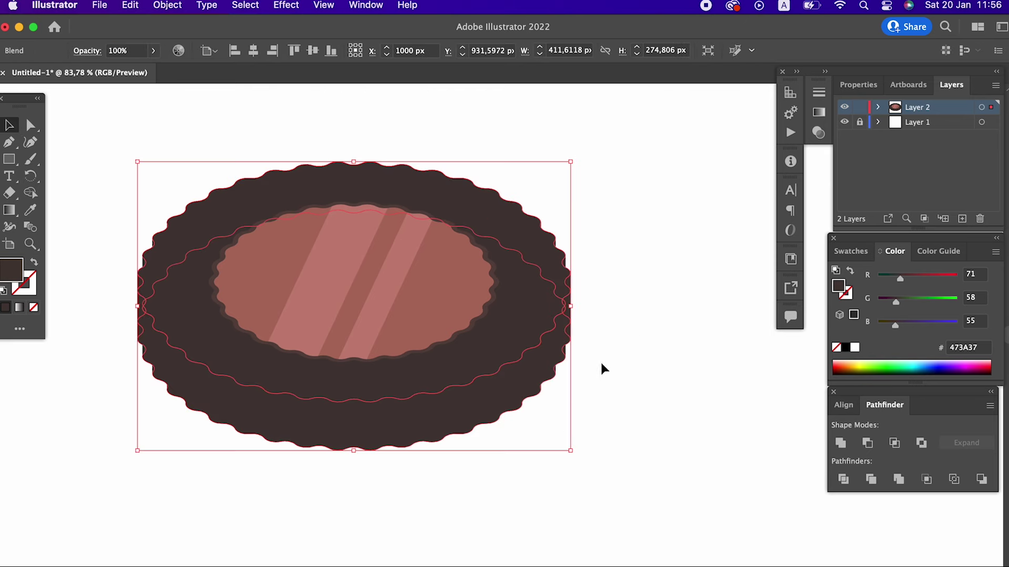
Group the blended dark brown wafer into one object
click(167, 5)
click(208, 79)
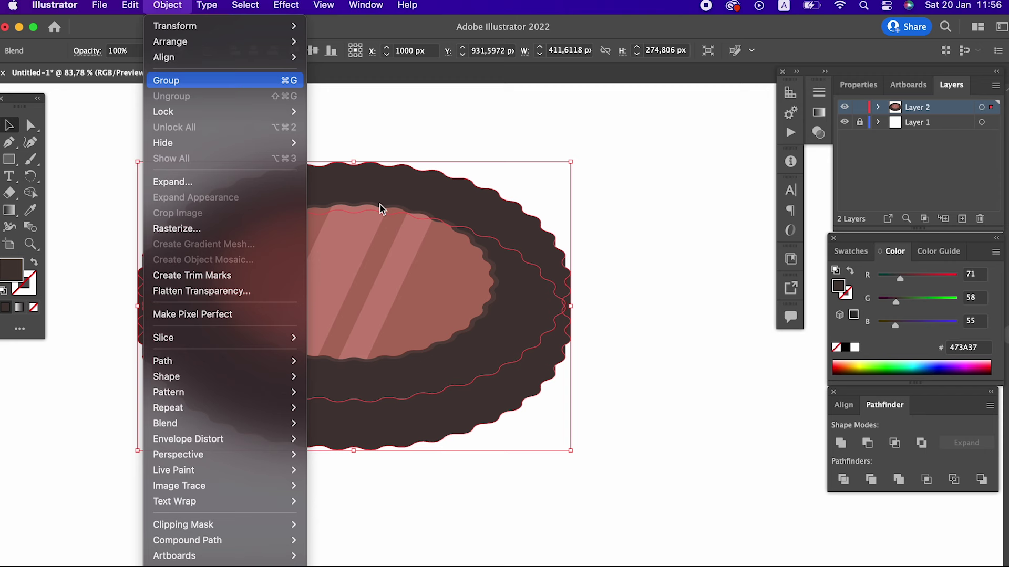
click(686, 445)
Paste the scalloped top face in front and send it backward beneath the pink striped centre
click(130, 5)
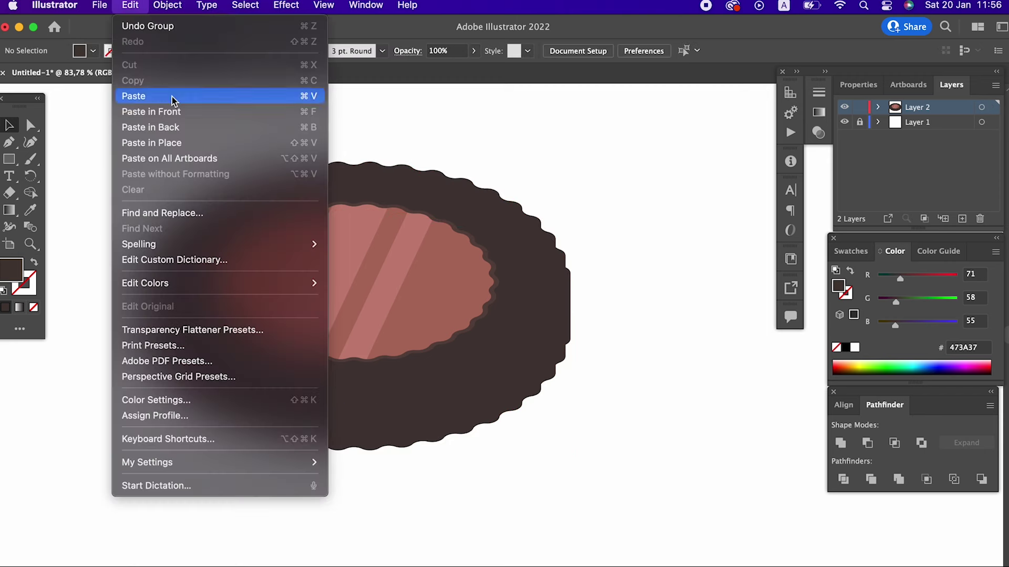
click(157, 108)
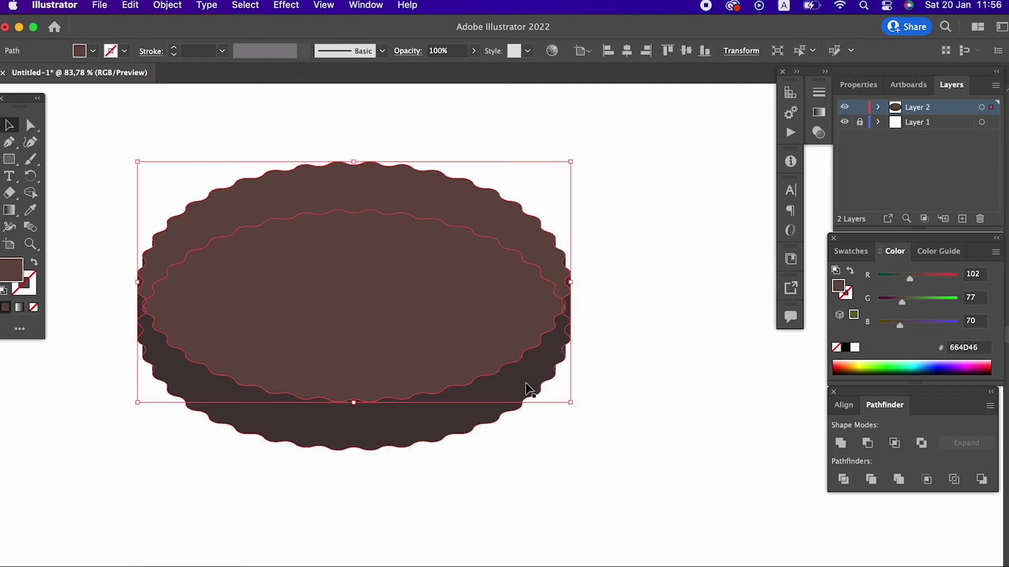
drag(595, 403, 555, 299)
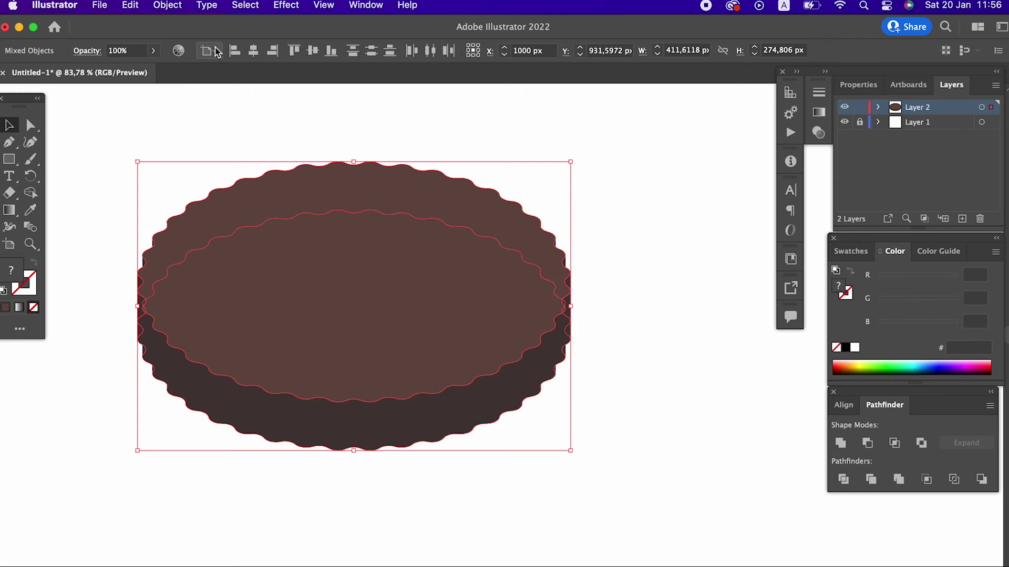
click(167, 5)
mouse_move(170, 41)
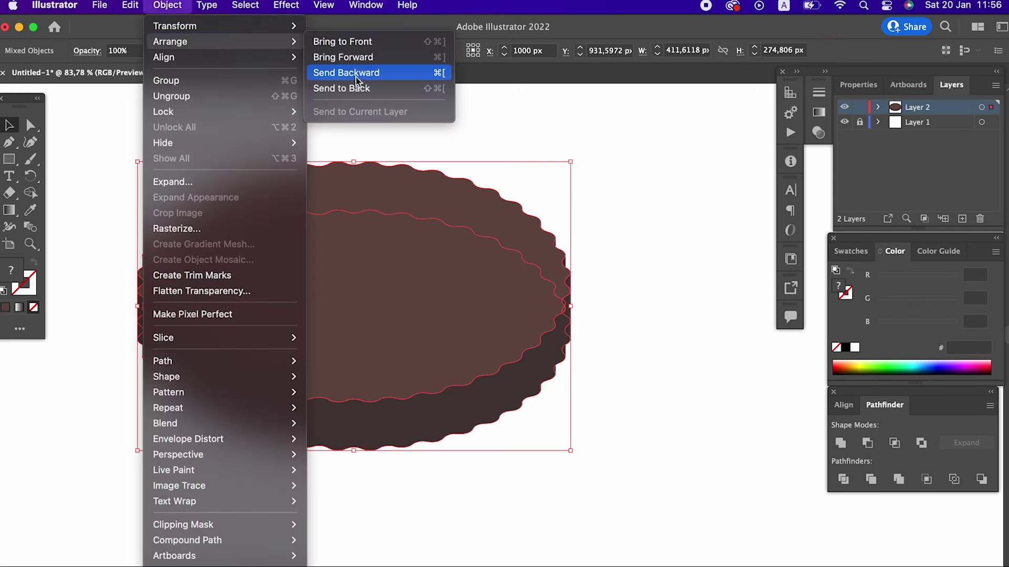
click(367, 88)
click(660, 299)
key(z)
mouse_move(597, 307)
mouse_down()
mouse_move(509, 304)
mouse_move(456, 331)
mouse_up()
Paste a copy of the cookie group behind itself and nudge it downward
scroll(429, 293, up, 2)
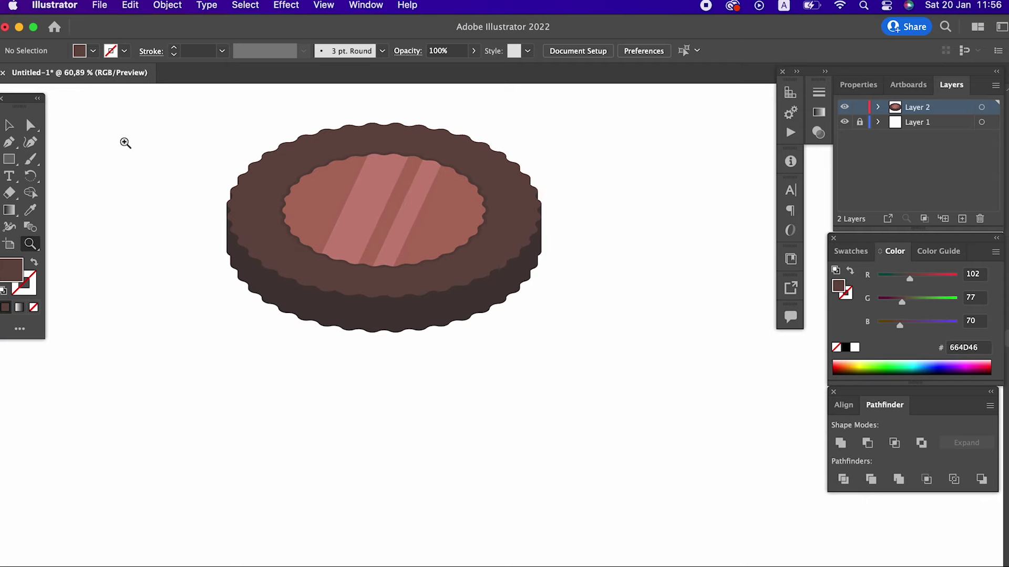
click(9, 125)
click(502, 304)
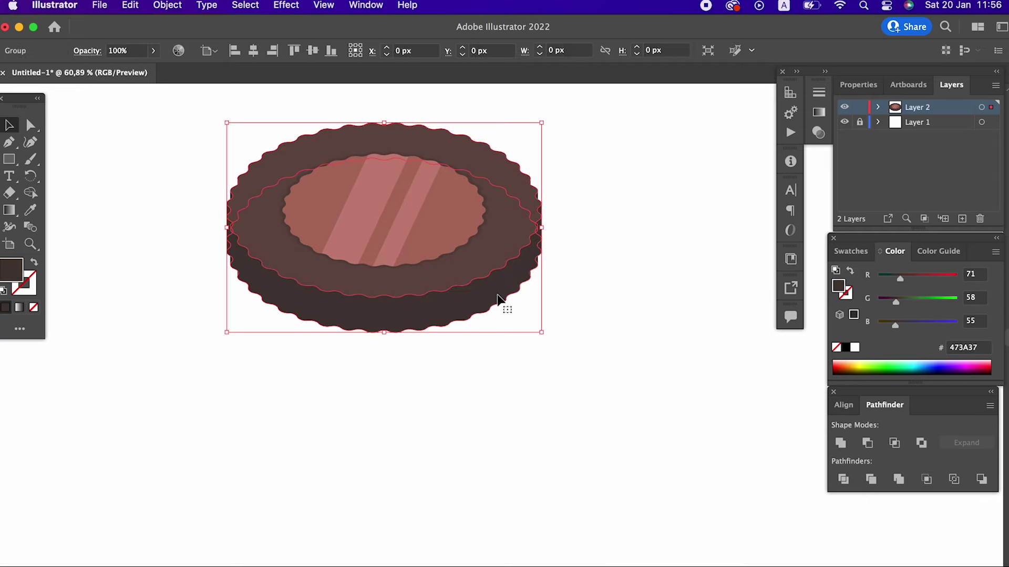
click(131, 6)
click(155, 80)
click(129, 6)
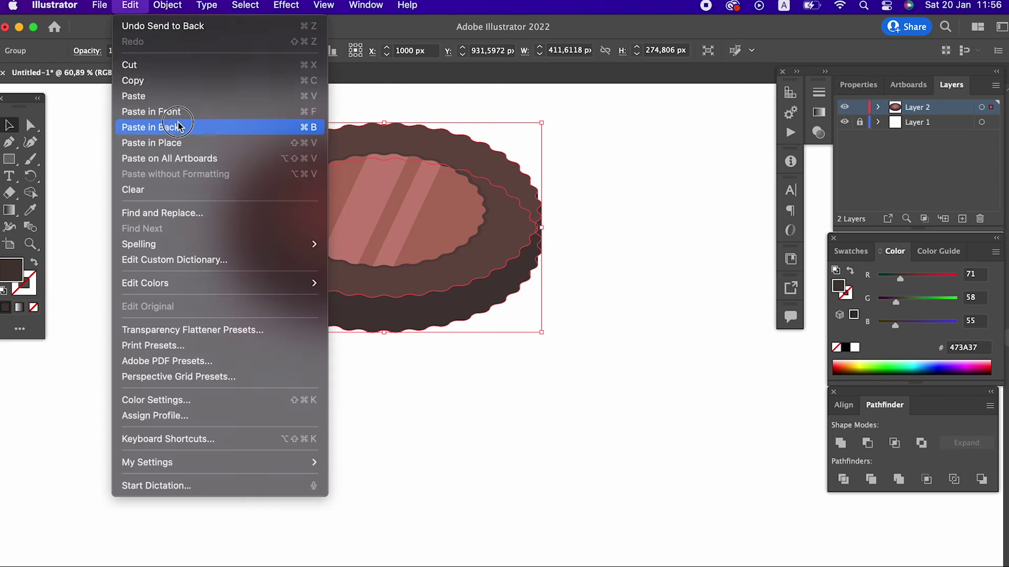
click(179, 126)
key(shift+Down)
key(shift+Down)
key(shift+Down)
key(shift+Down)
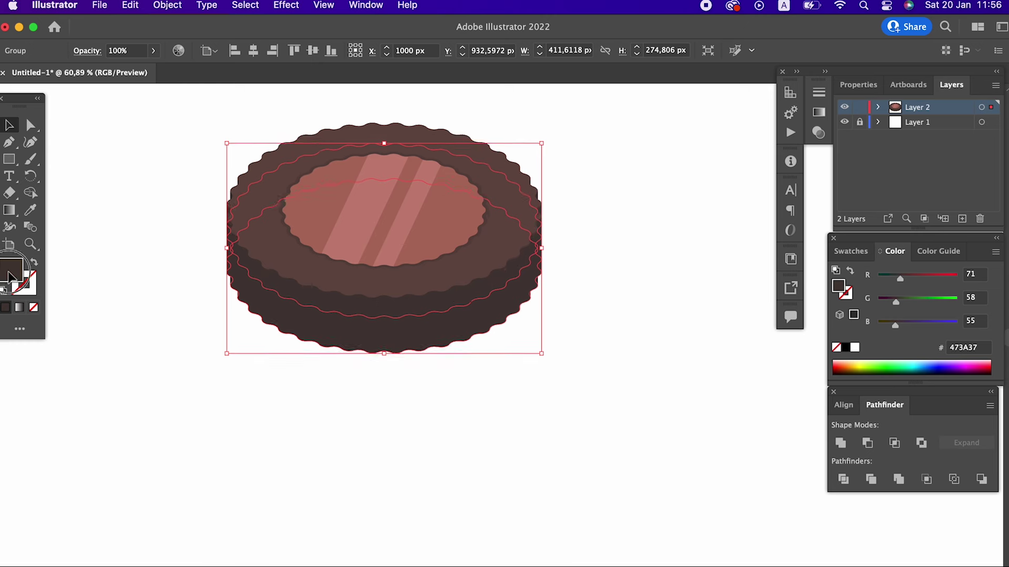
Fill the lowered copy with light pink E0CFCD to form the cream layer
double_click(12, 269)
click(40, 81)
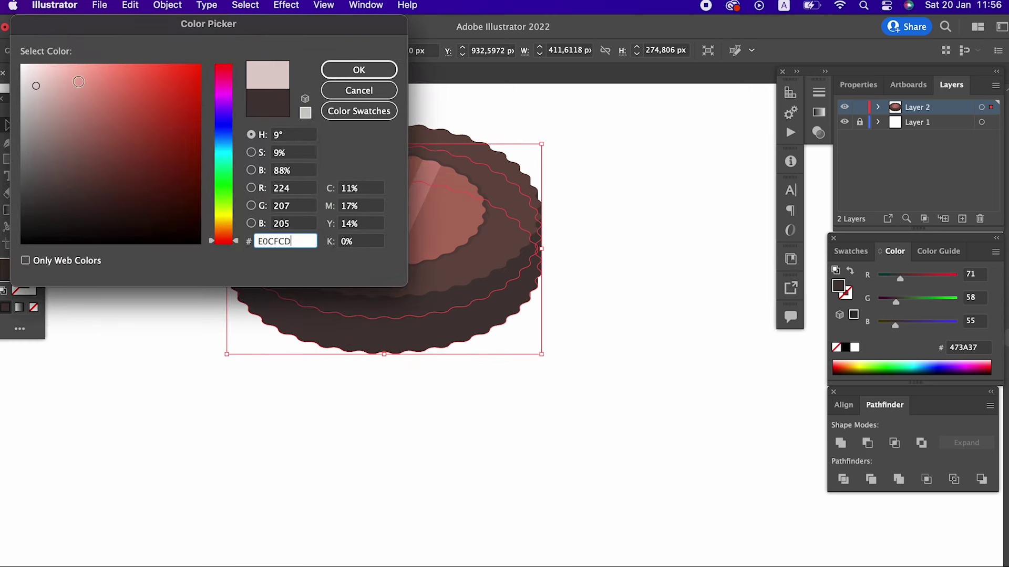
click(358, 70)
click(608, 323)
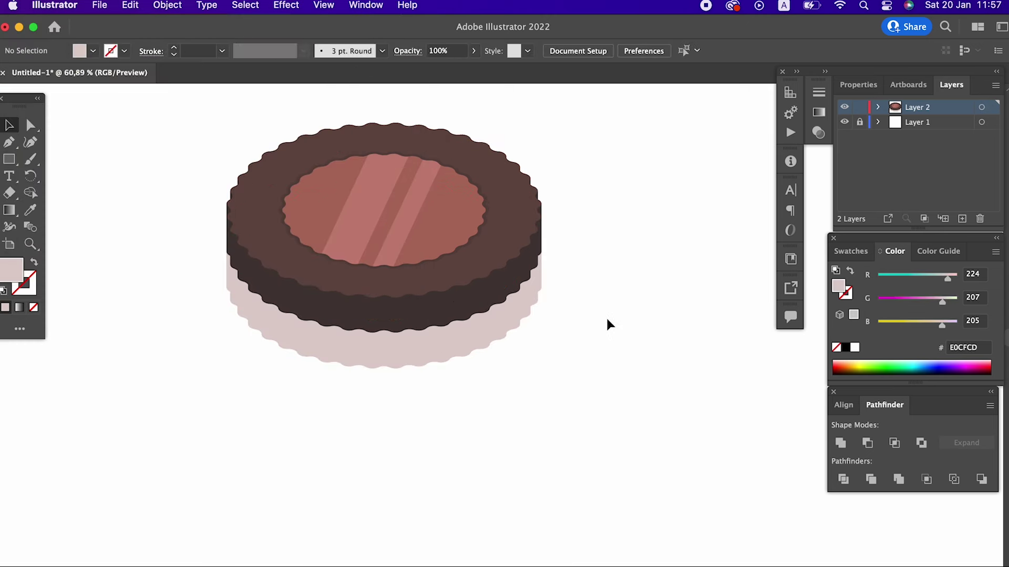
key(z)
click(551, 326)
Paste a copy of the top wafer group behind the cookie and nudge it down
key(v)
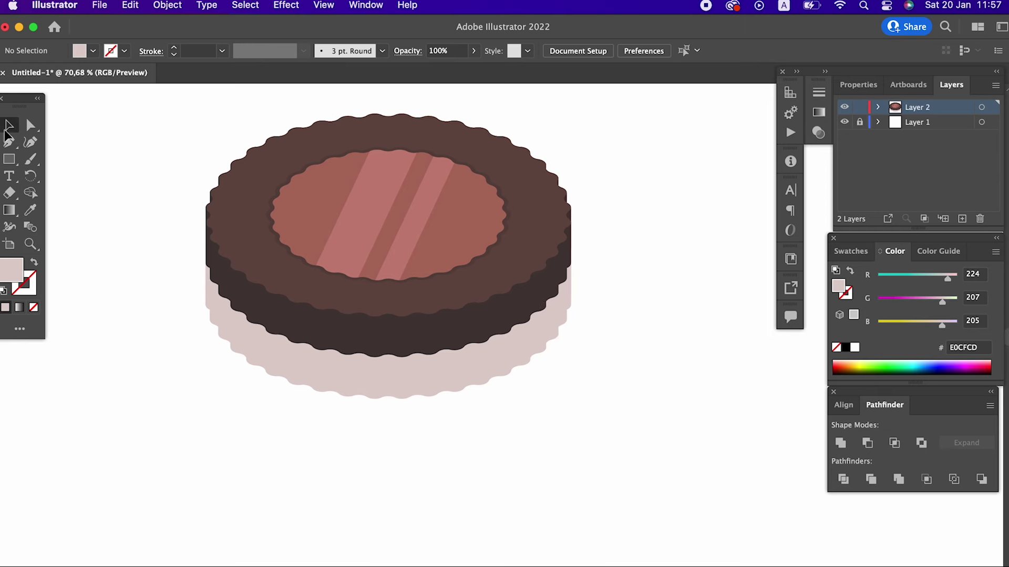
click(439, 372)
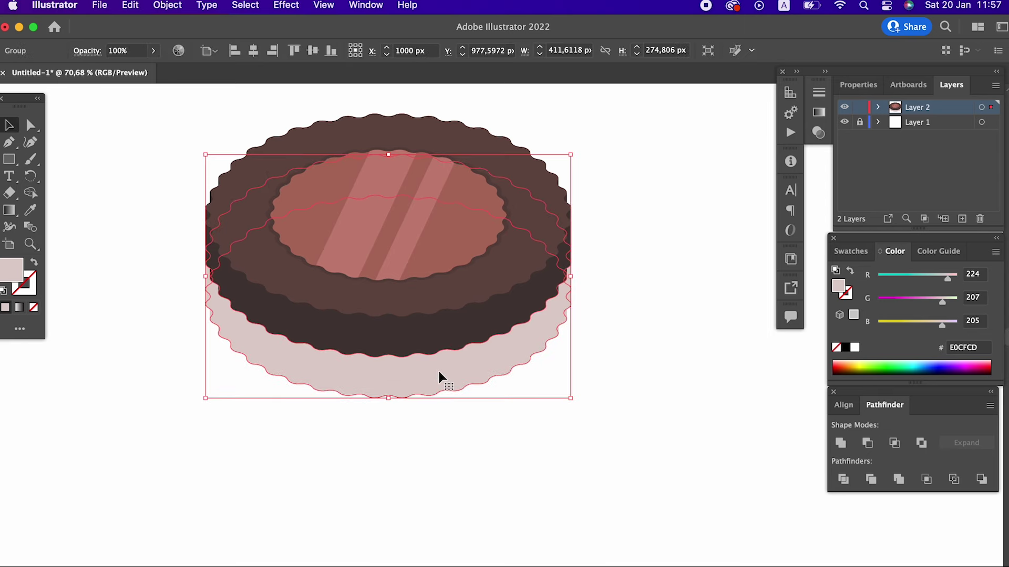
click(614, 434)
click(547, 299)
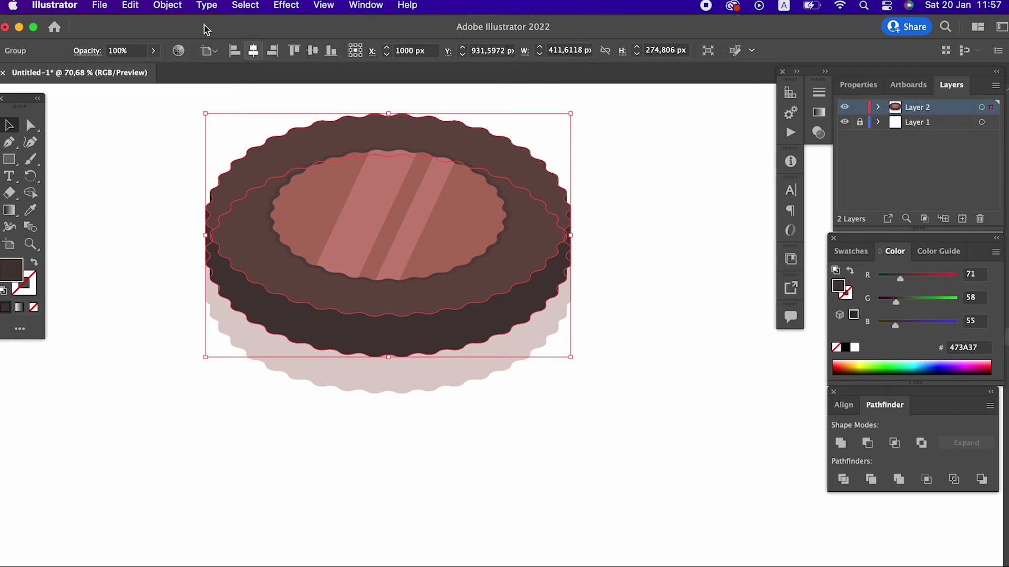
click(131, 5)
click(167, 84)
click(130, 5)
click(198, 126)
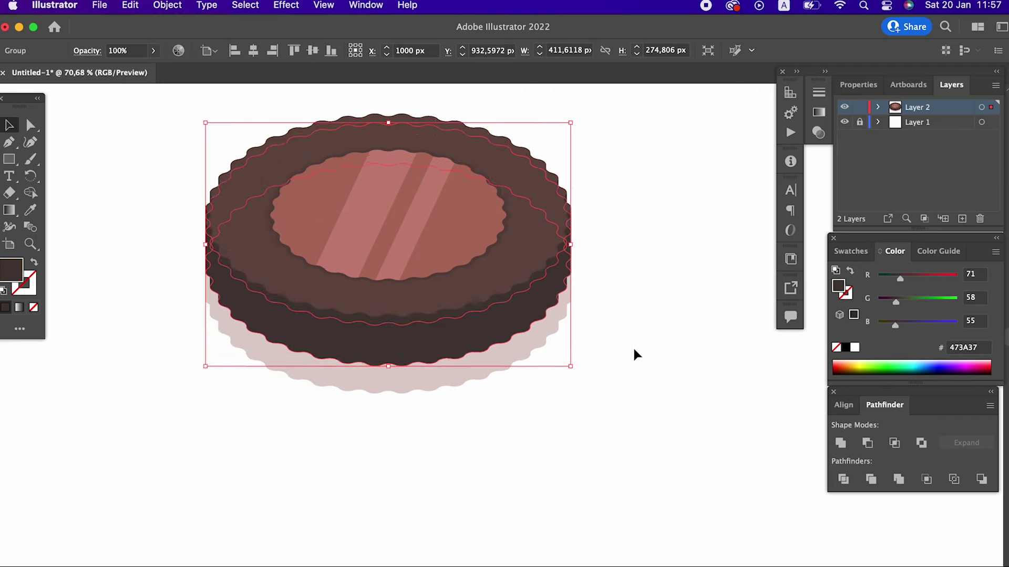
key(Down)
key(Down)
key(Down)
key(Down)
key(Down)
key(Down)
Send the bottom wafer to the back, below the cream layer, and lower it slightly
click(167, 5)
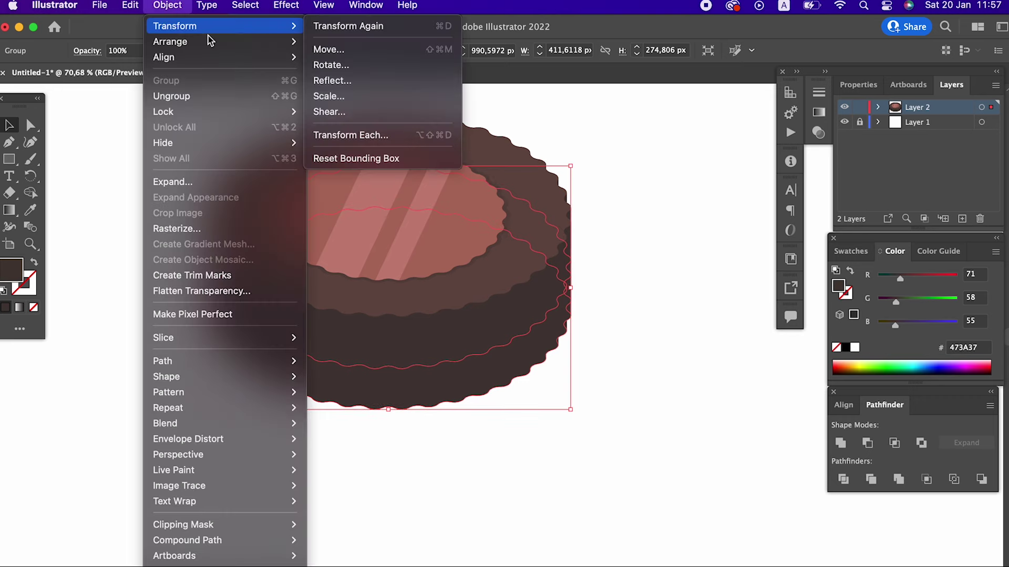
click(384, 90)
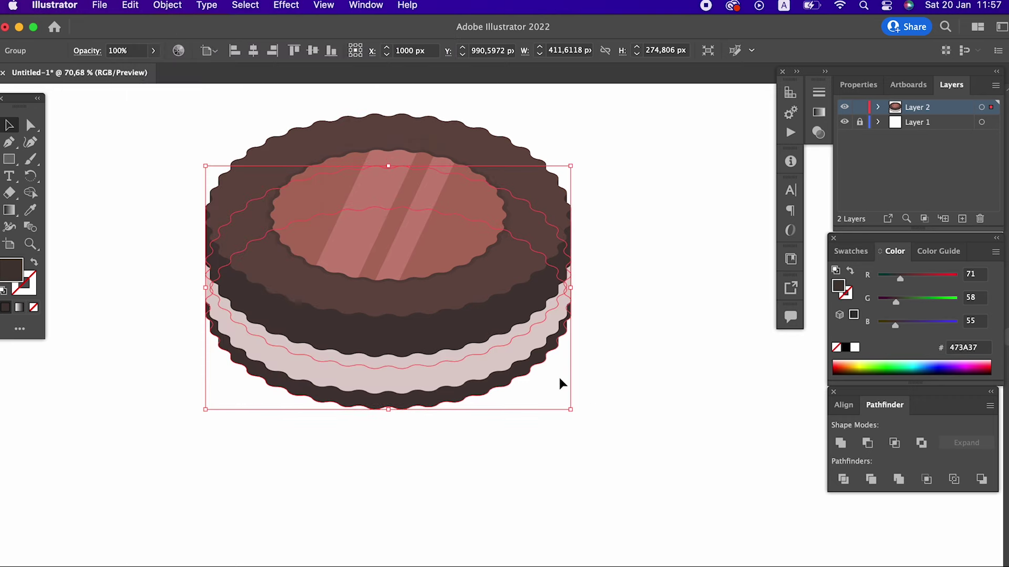
drag(478, 405, 439, 416)
scroll(562, 477, up, 2)
Group all the sandwich cookie's parts into a single object
drag(604, 463, 156, 176)
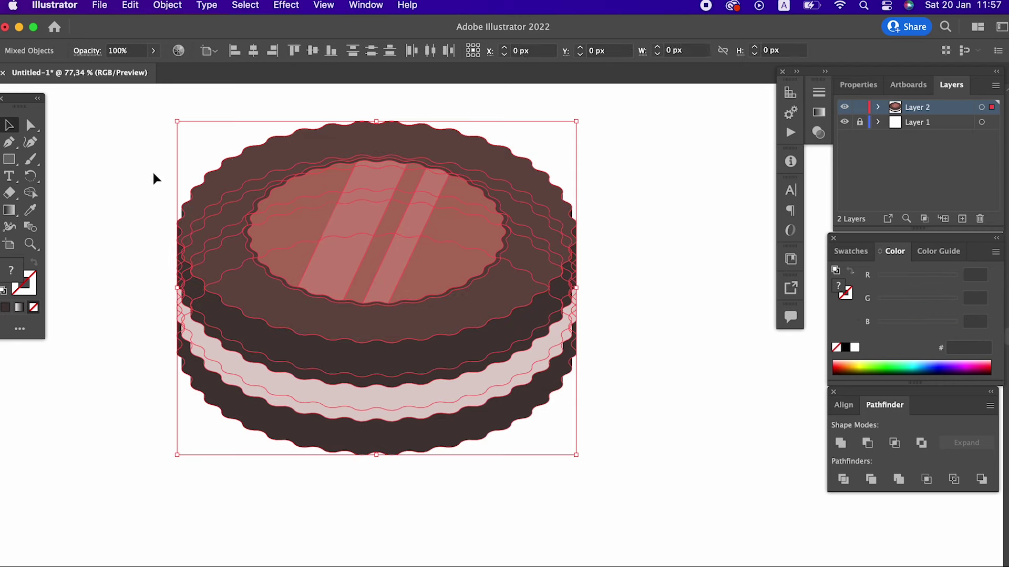
click(169, 5)
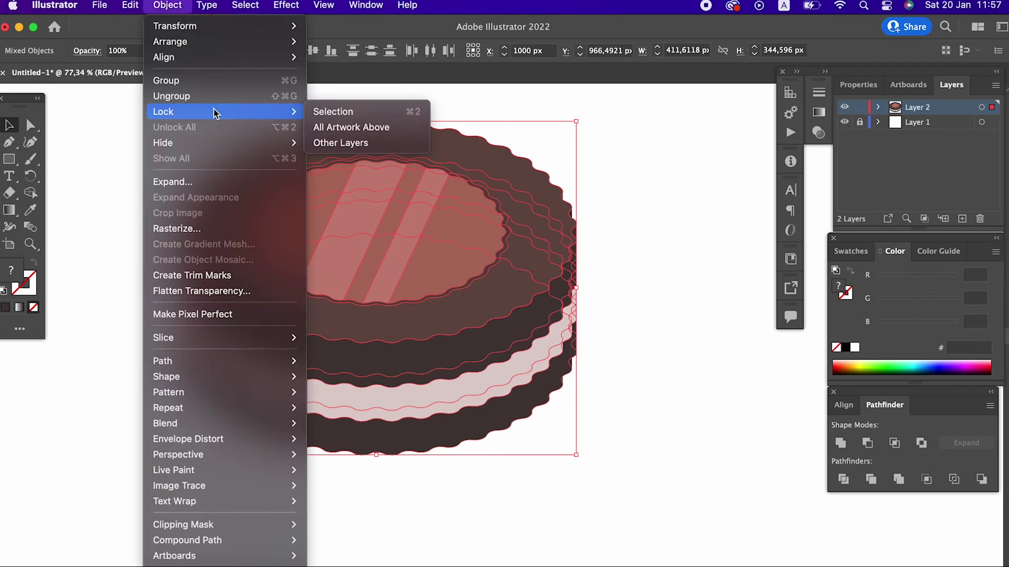
click(196, 81)
key(shift+super+a)
key(z)
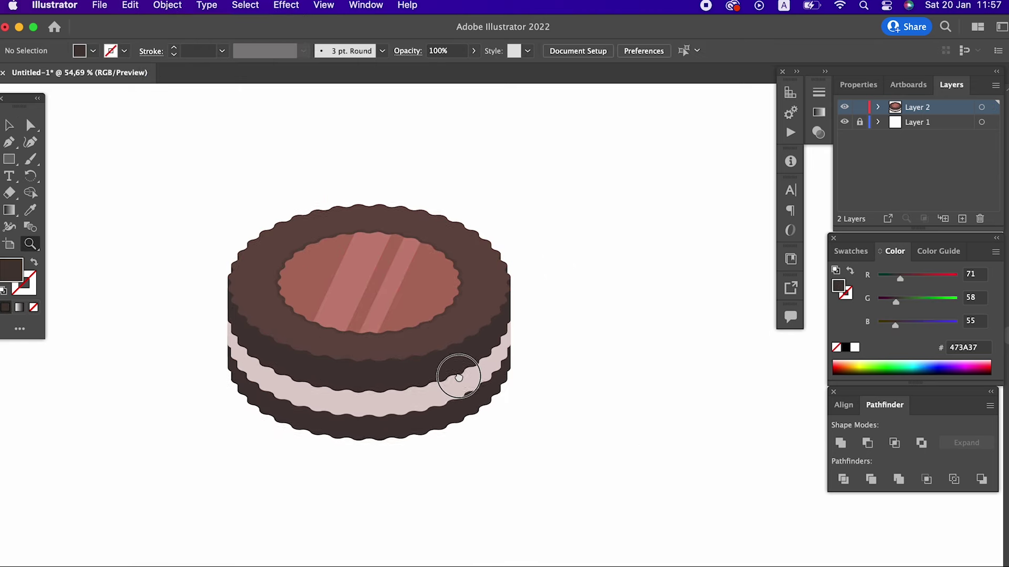
drag(574, 342, 378, 371)
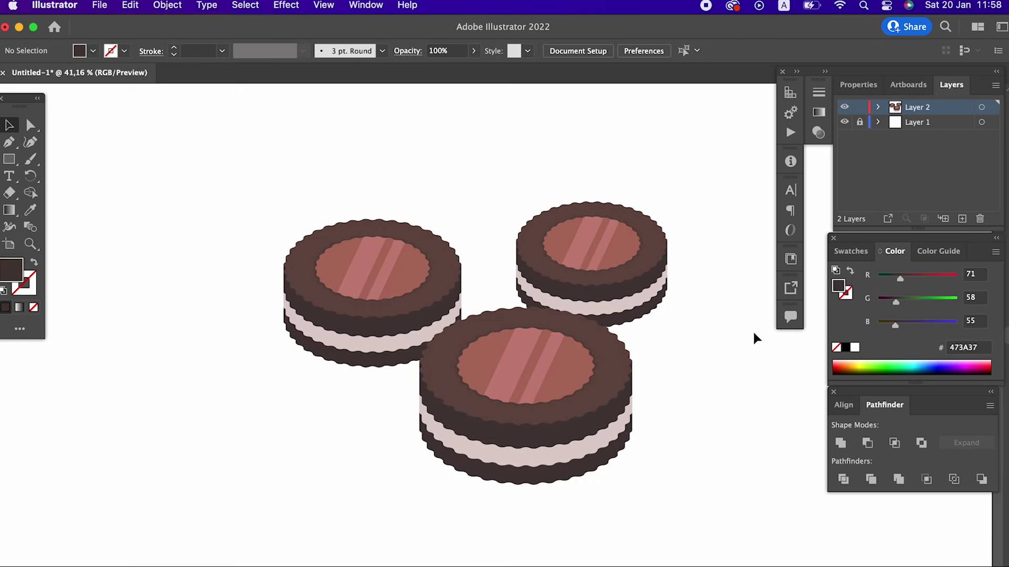
scroll(773, 263, up, 1)
drag(776, 359, 753, 387)
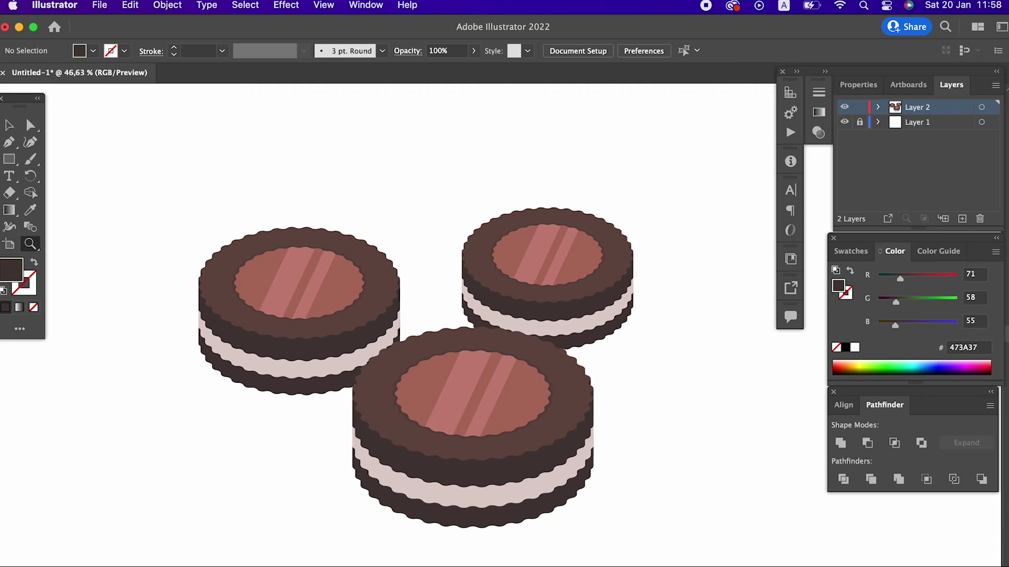